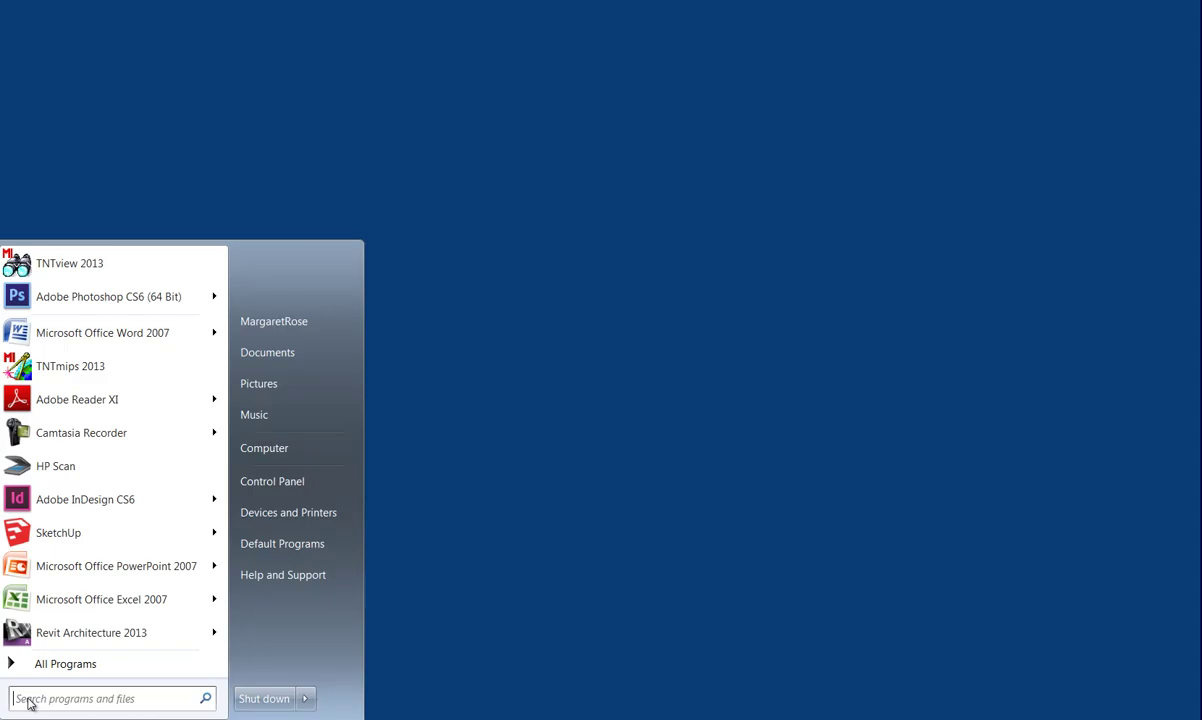
Step: Browse all installed programs and expand the MicroImages folder
left_click(62, 663)
key("Up")
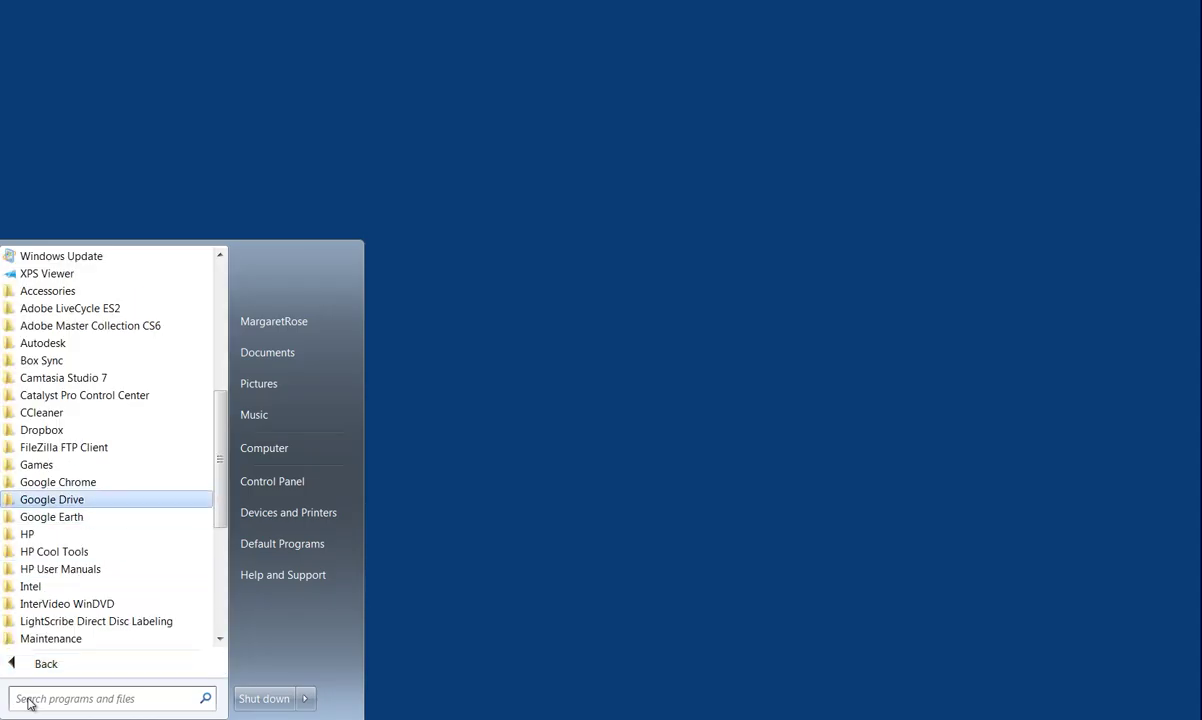
key("Down")
key("Down")
key("Down")
key("Down")
key("Down")
key("Down")
key("Down")
key("Down")
key("Down")
key("Down")
key("Down")
key("Down")
key("Down")
key("Down")
key("Down")
key("Down")
key("Up")
key("Up")
key("Up")
key("Up")
key("Up")
key("Return")
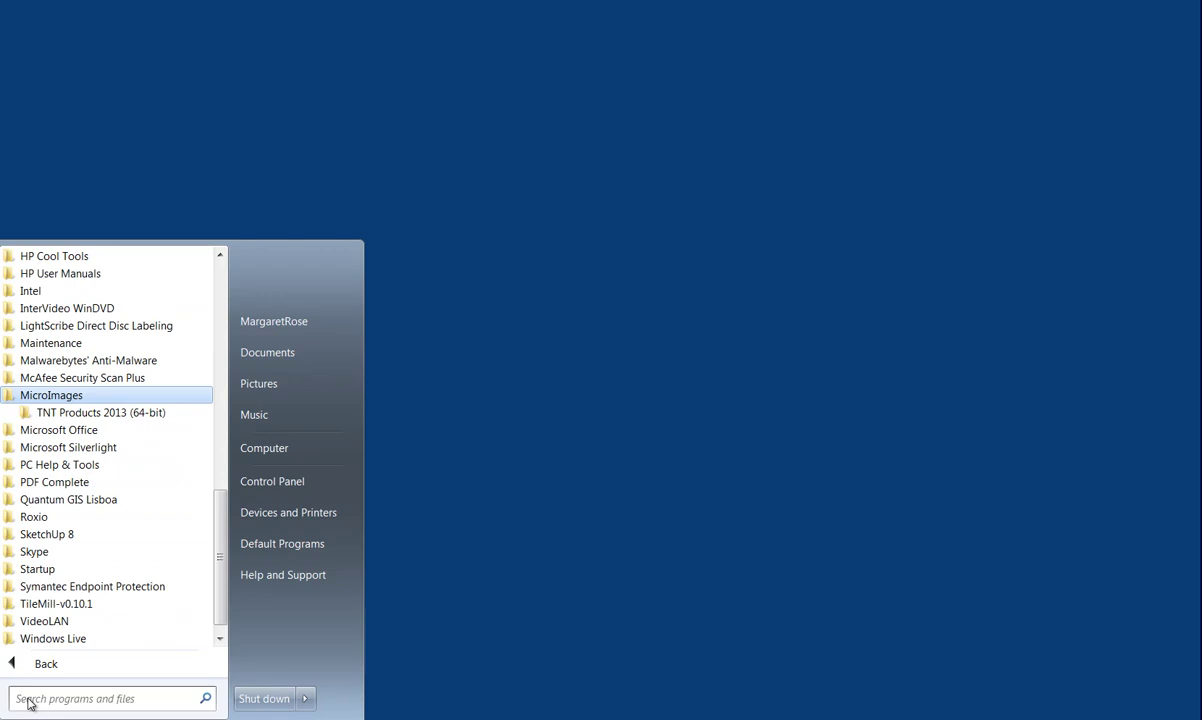
Step: Launch TNTmips 2013 from the TNT Products 2013 (64-bit) program group
key("Down")
key("Return")
key("Down")
key("Down")
key("Down")
key("Down")
key("Down")
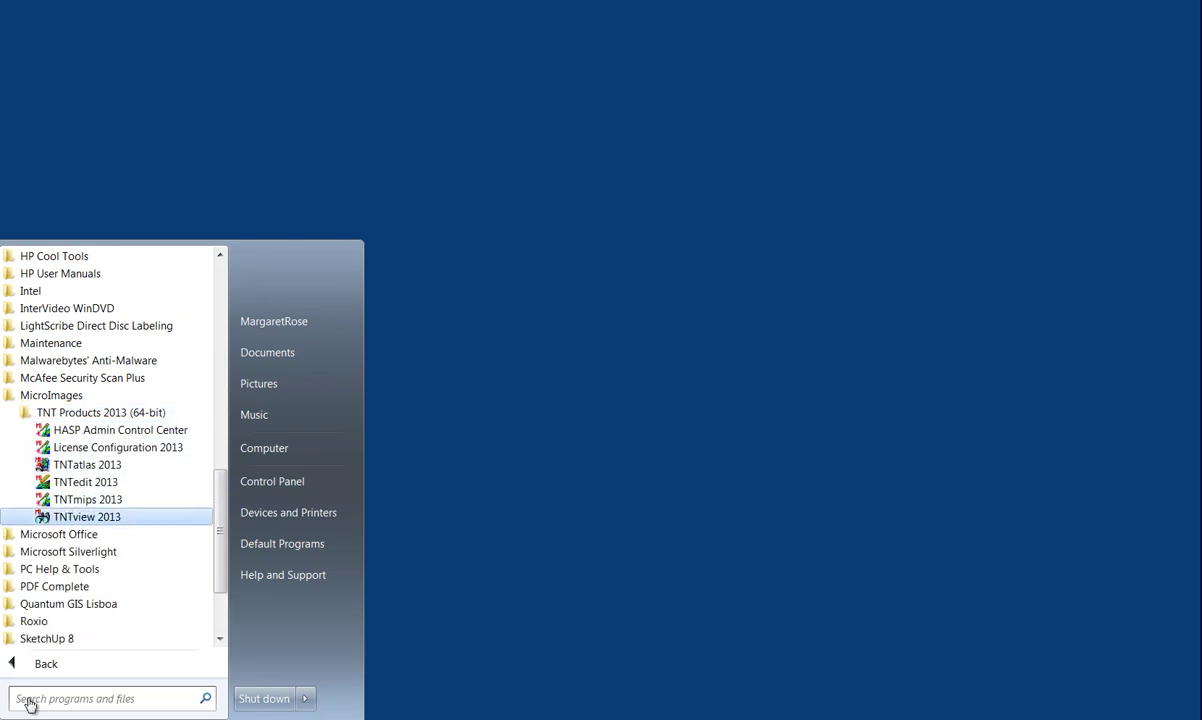
key("Up")
key("Up")
key("Down")
key("Down")
key("Down")
key("Up")
key("Up")
key("Up")
key("Down")
key("Down")
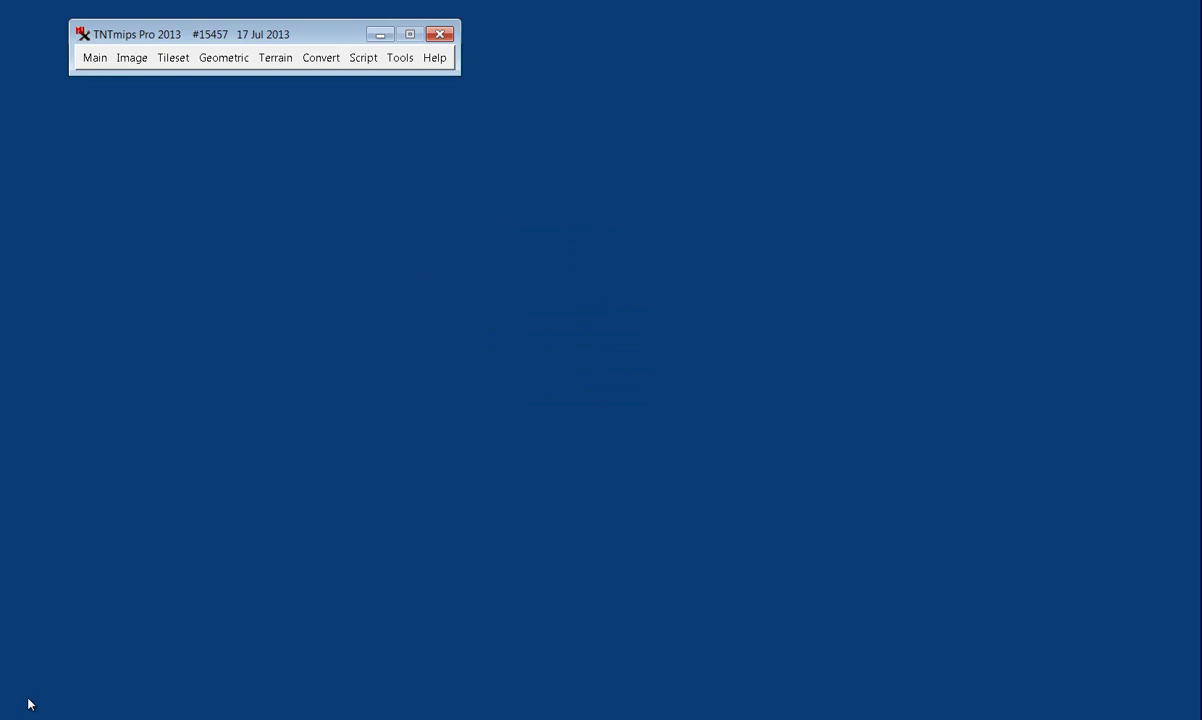
Step: Start the automatic Resample and Reproject process for images
key("alt+i")
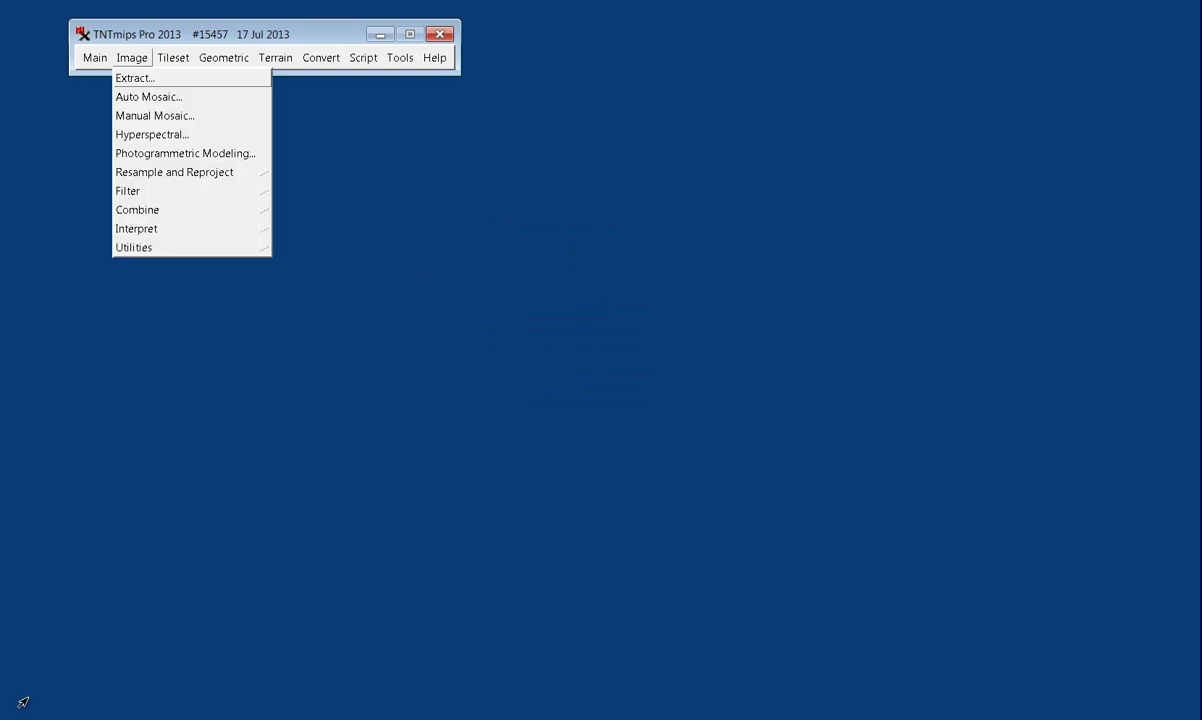
key("r")
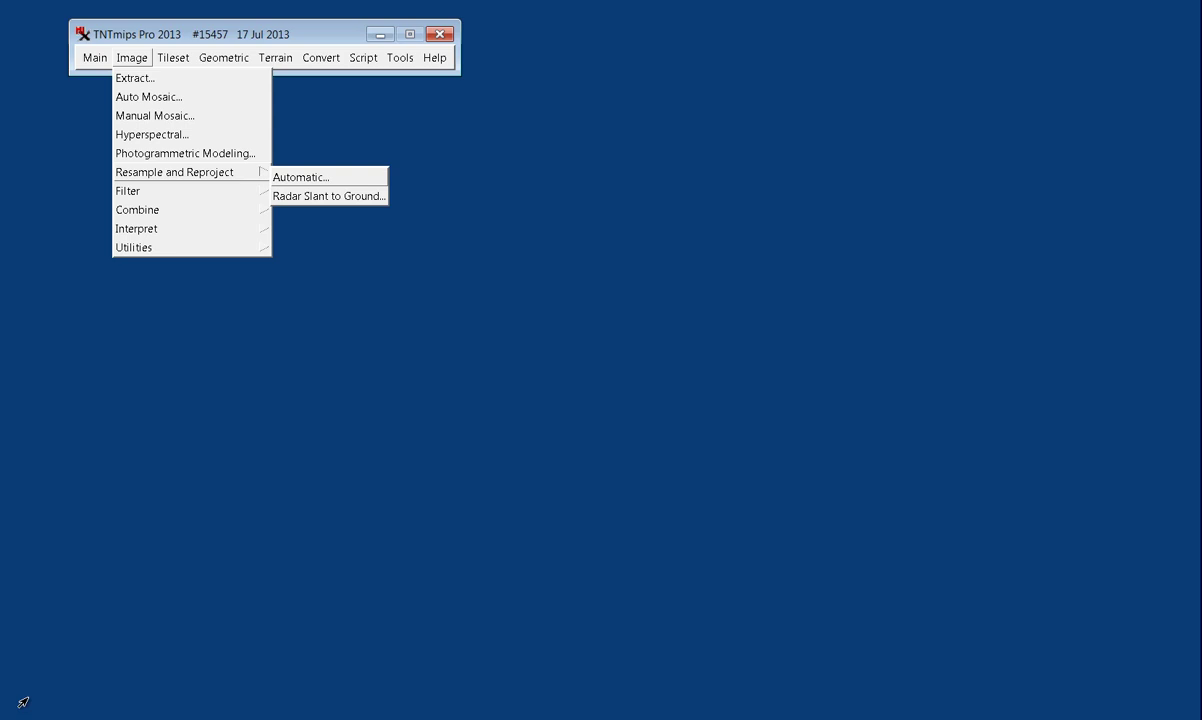
key("a")
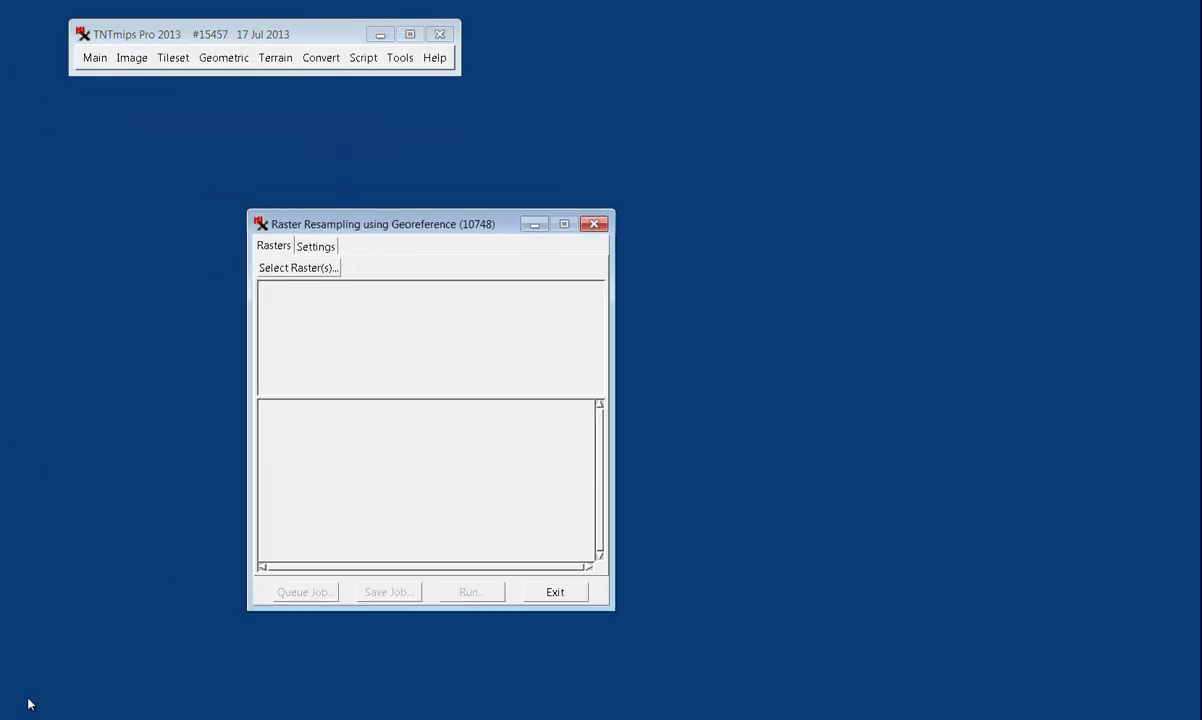
Step: Start selecting the input rasters and switch the file browser to the Computer level
left_click(299, 268)
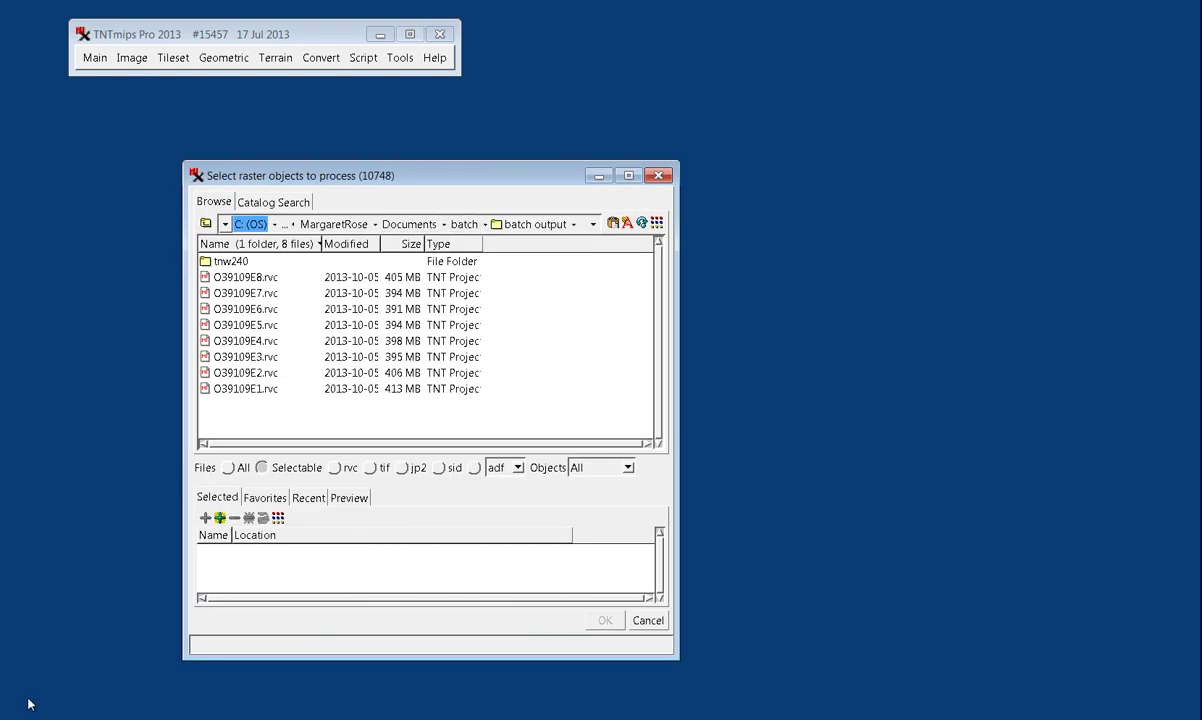
left_click(225, 224)
key("Down")
key("Down")
key("Down")
key("Down")
key("Up")
key("Up")
key("Up")
key("Up")
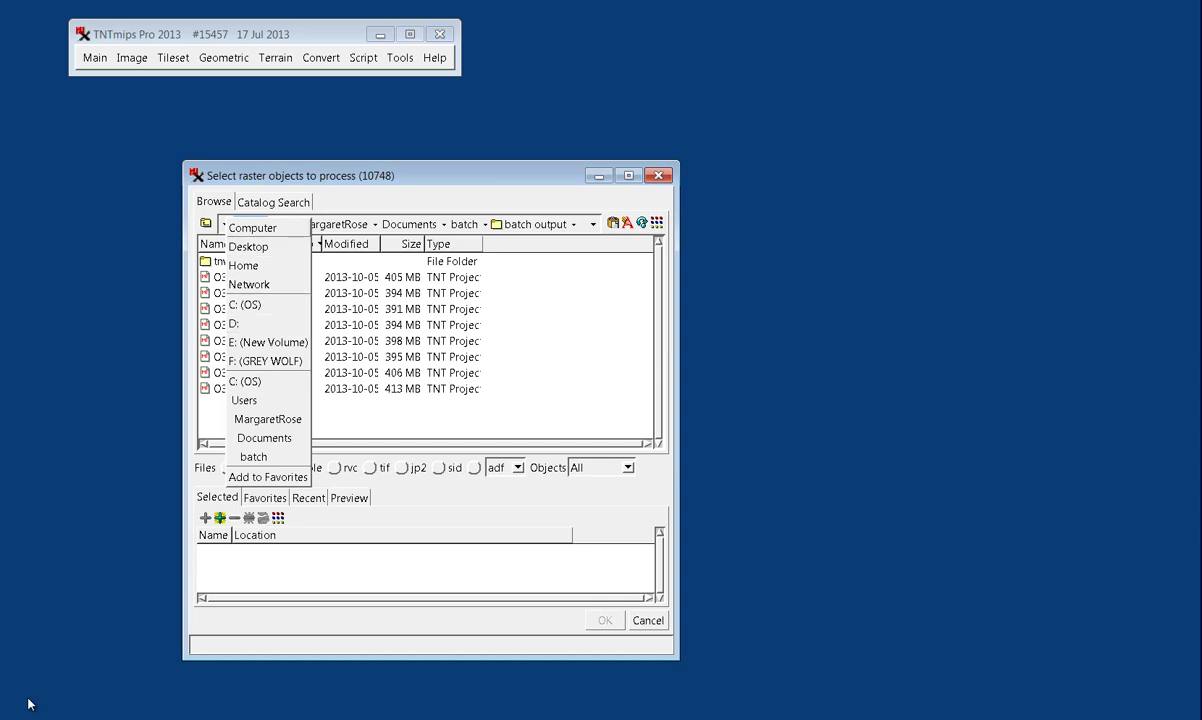
key("Return")
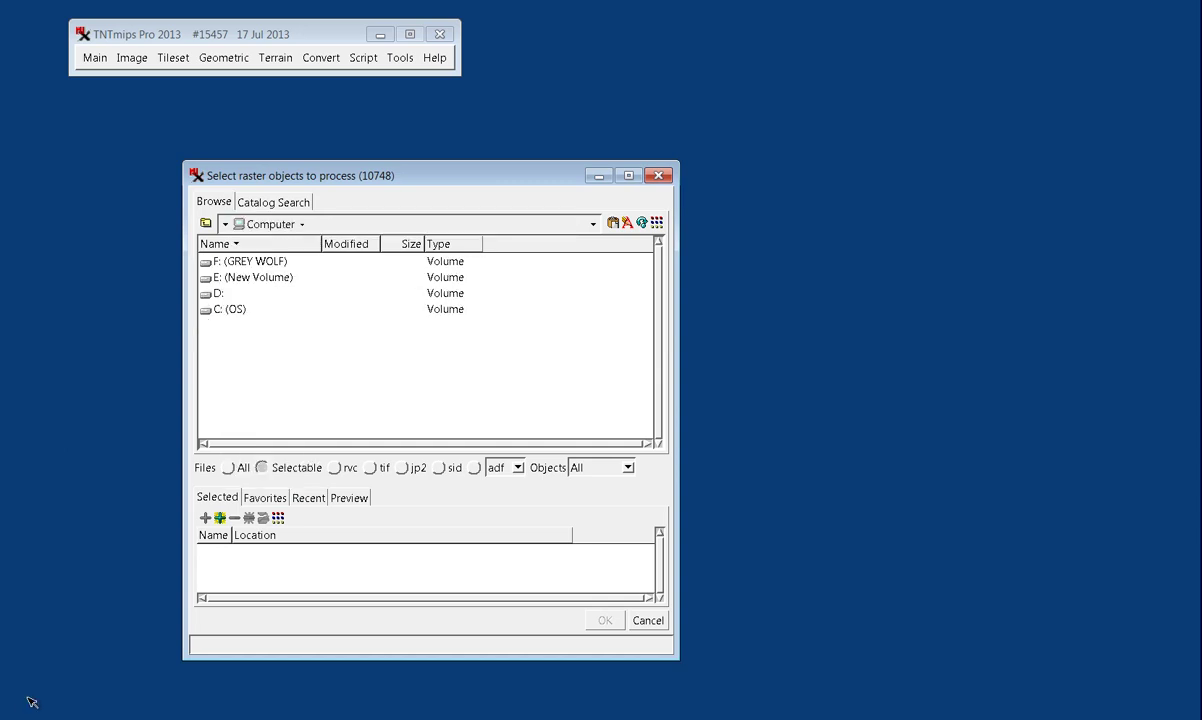
Step: Browse from the Home folder through Documents to the batch resamp folder
key("Left")
key("space")
key("Down")
key("Down")
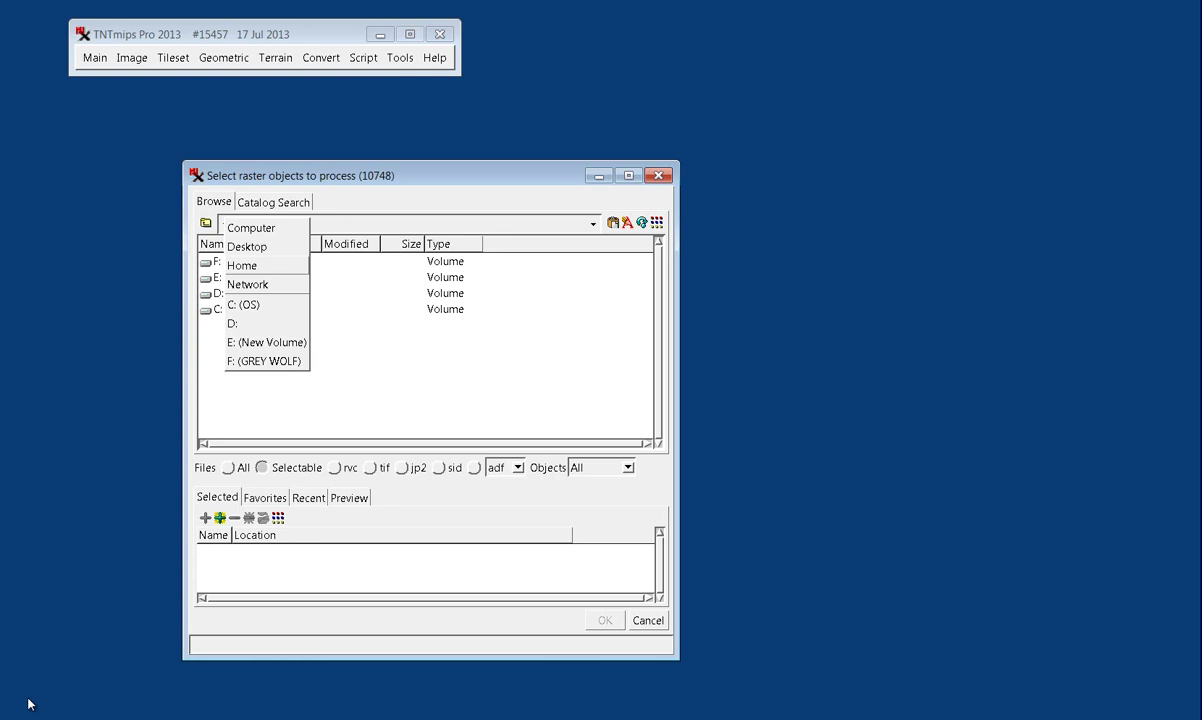
key("Return")
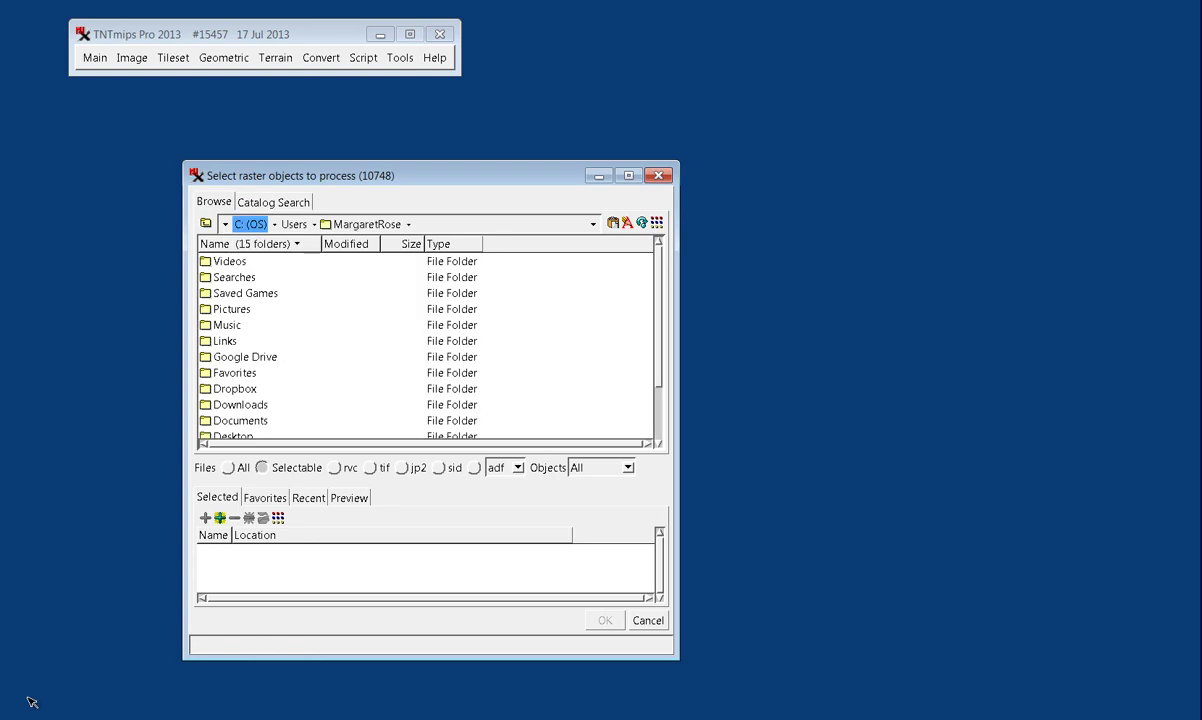
key("Return")
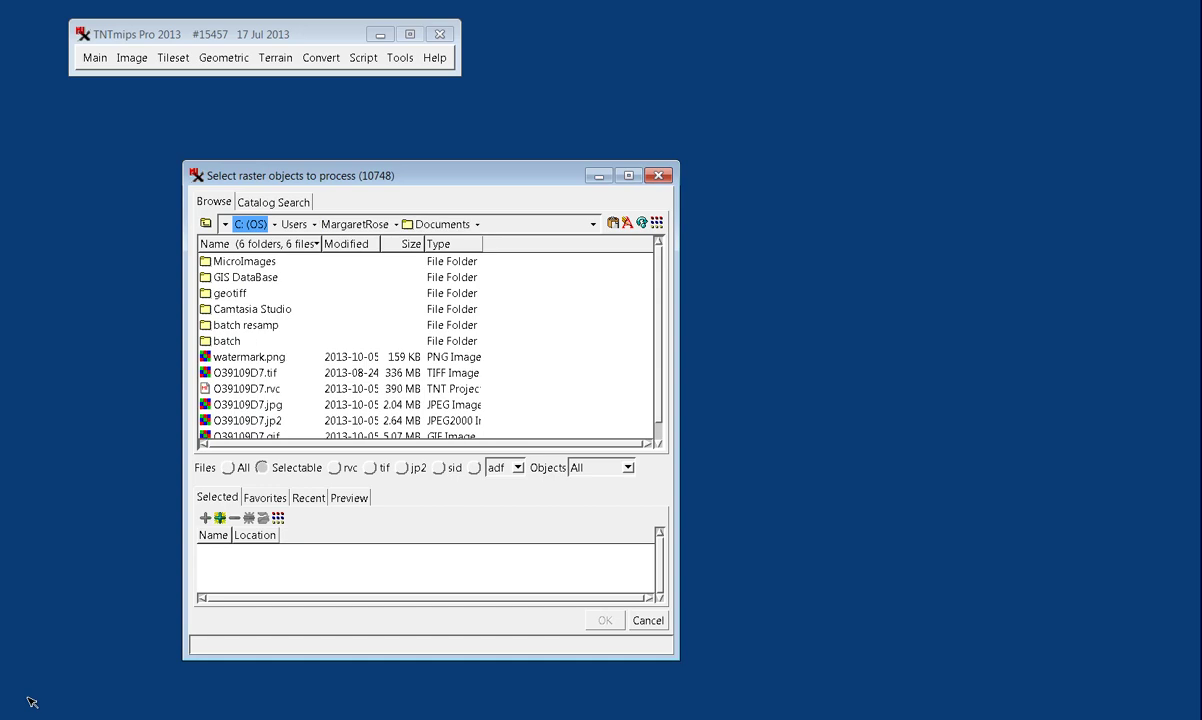
key("Return")
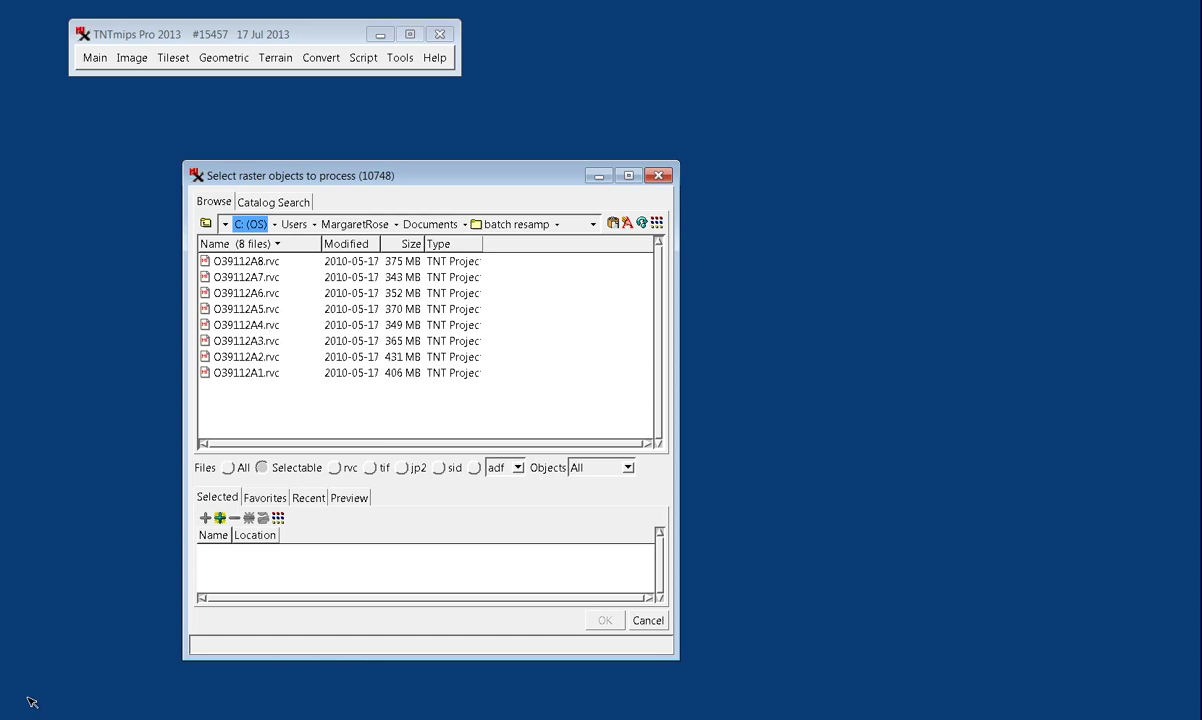
Step: Add all eight rasters in the batch resamp folder to the selection, removing and re-adding O39112A3
left_click(220, 518)
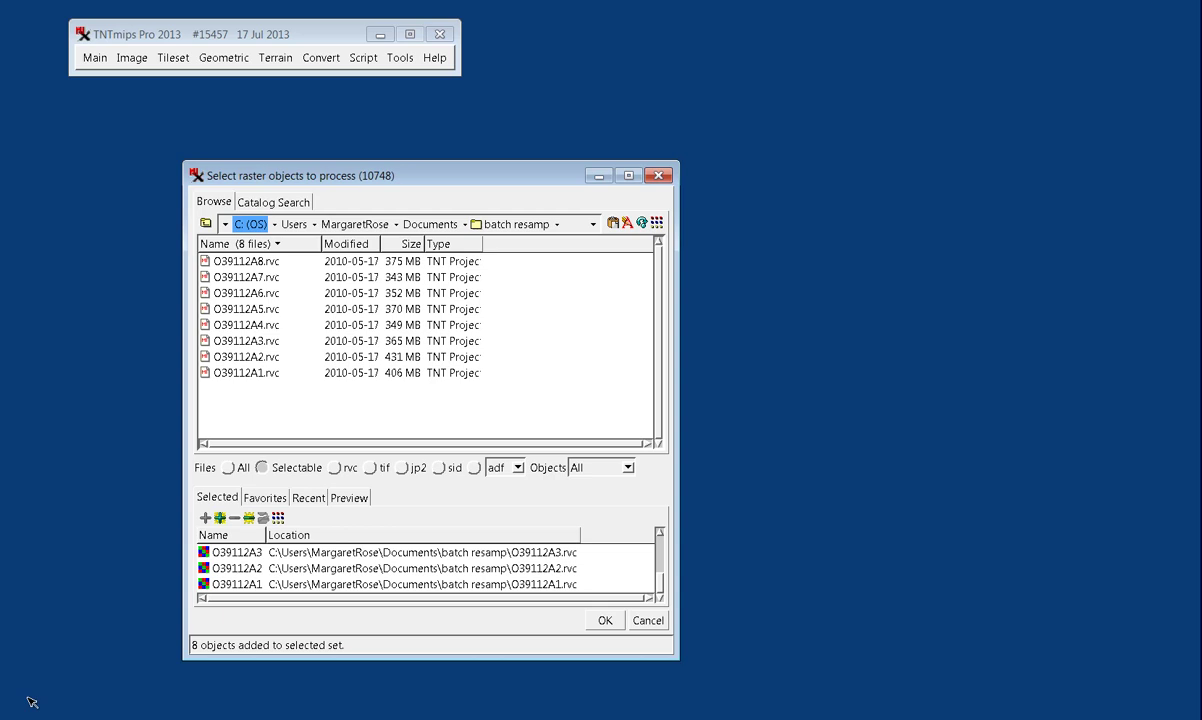
left_click(262, 552)
key("Delete")
left_click(246, 341)
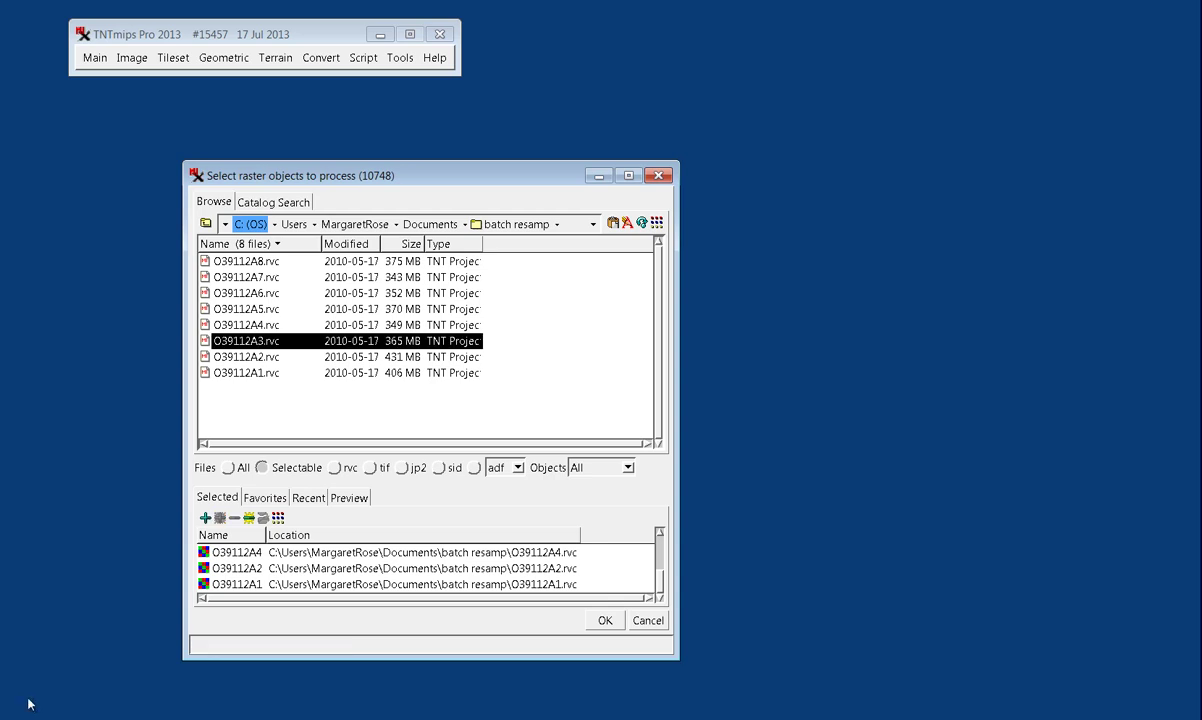
key("Return")
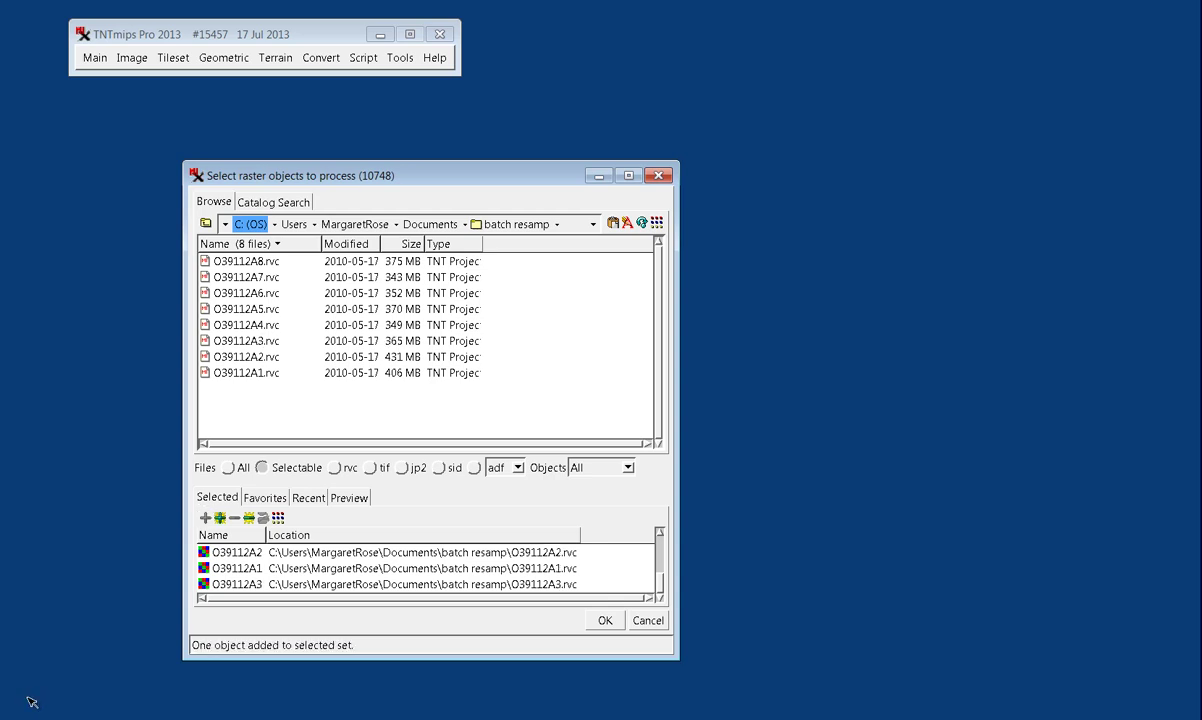
scroll(427, 568, "up", 3)
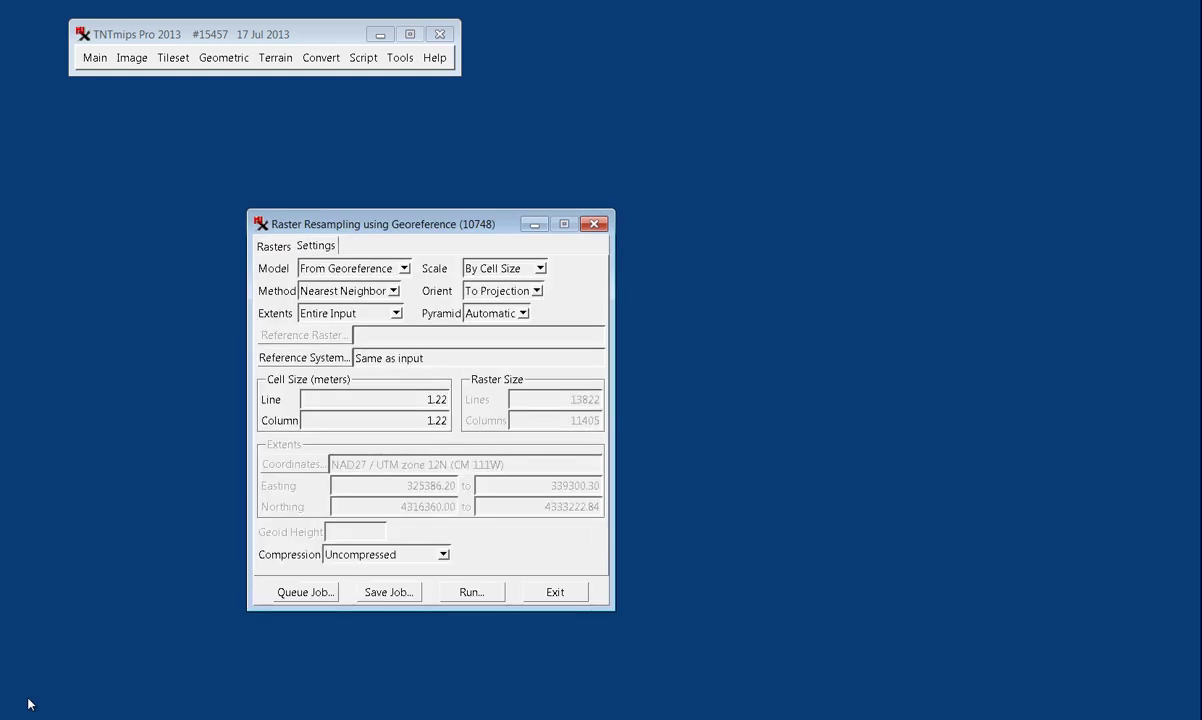
Step: Set the resampling model to Piecewise Affine and the pyramid option to Average
key("alt+Down")
key("alt+Down")
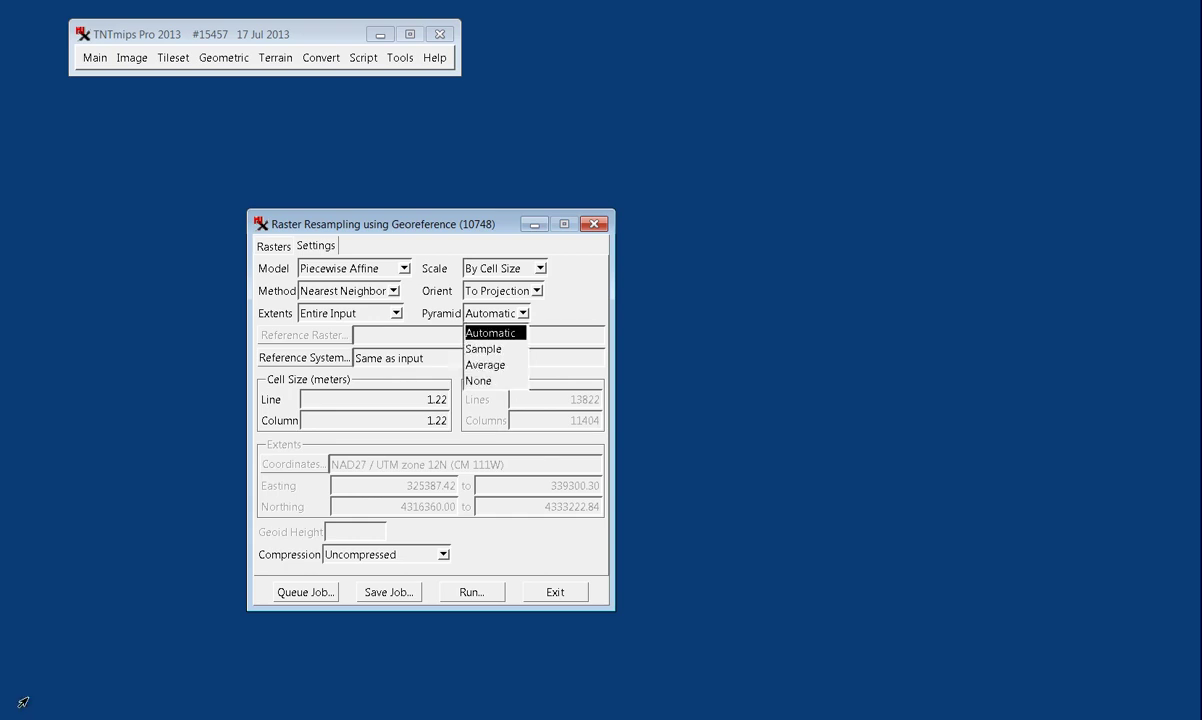
key("Down")
key("Down")
key("Return")
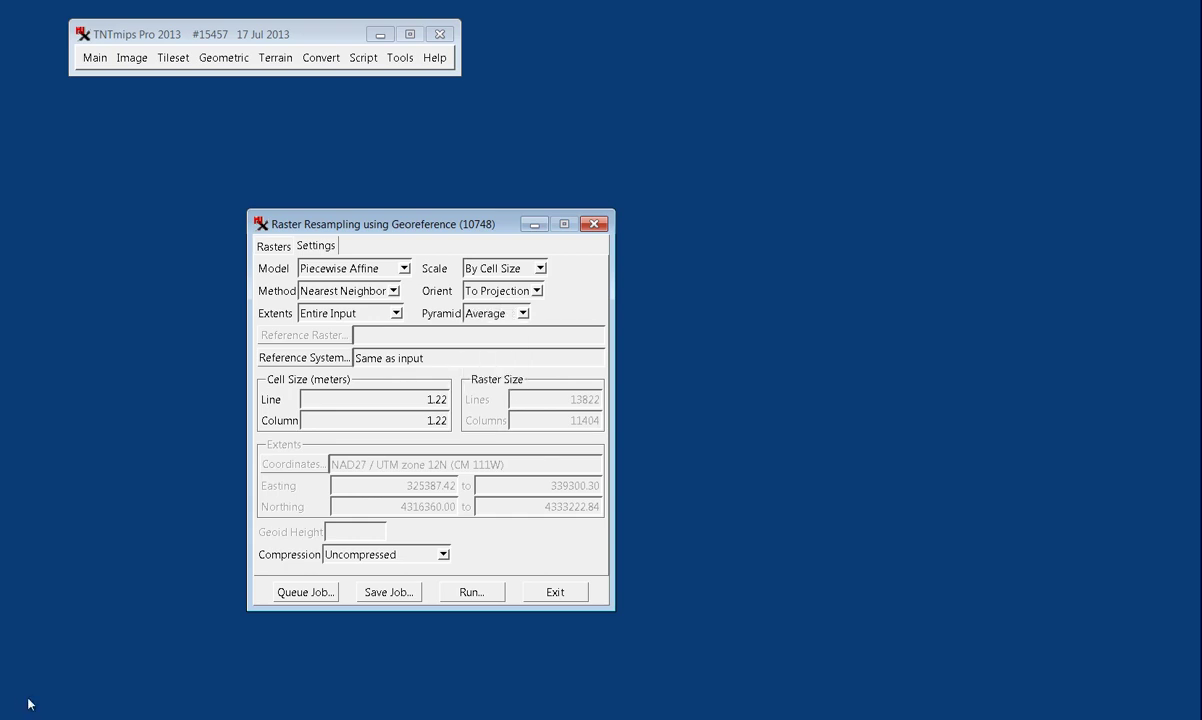
Step: Set the resampling method to Bicubic
key("alt+Down")
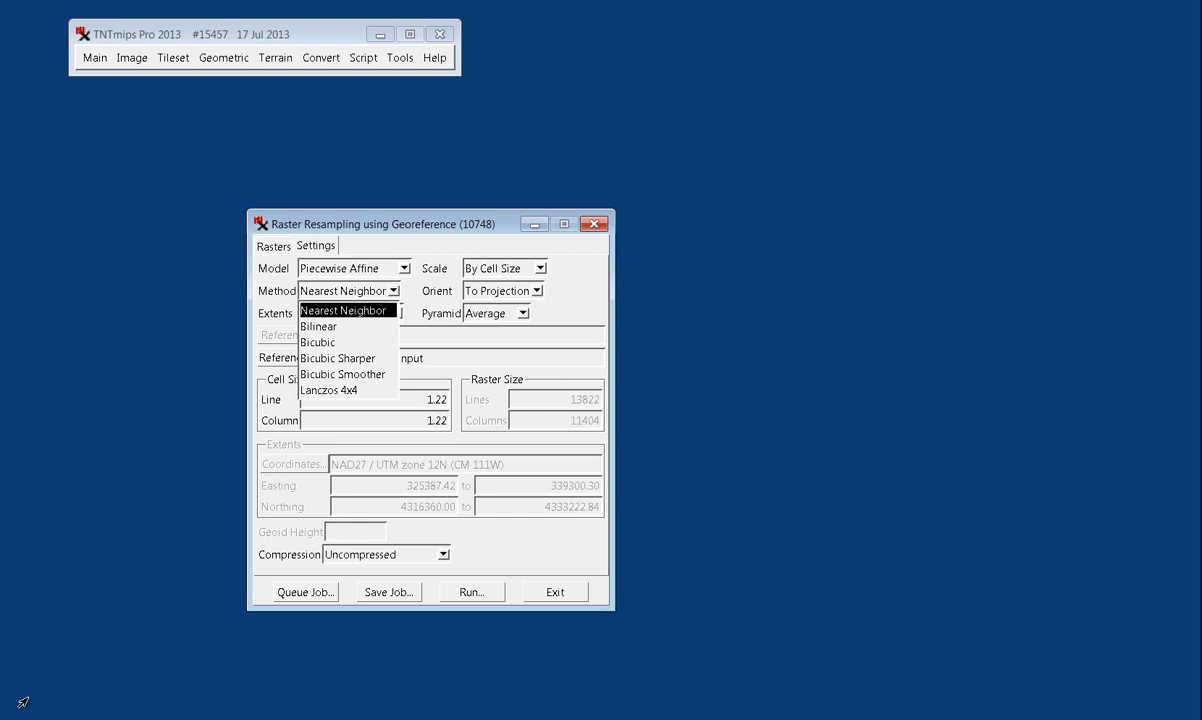
key("Down")
key("Down")
key("Return")
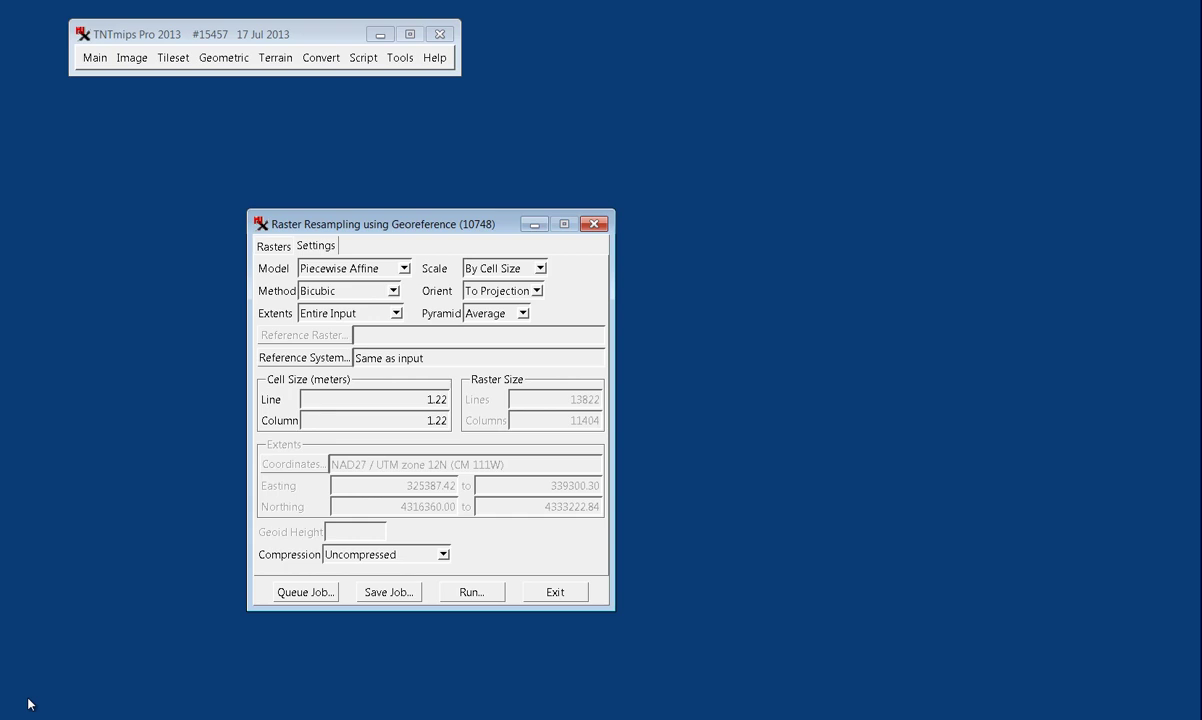
key("alt+Down")
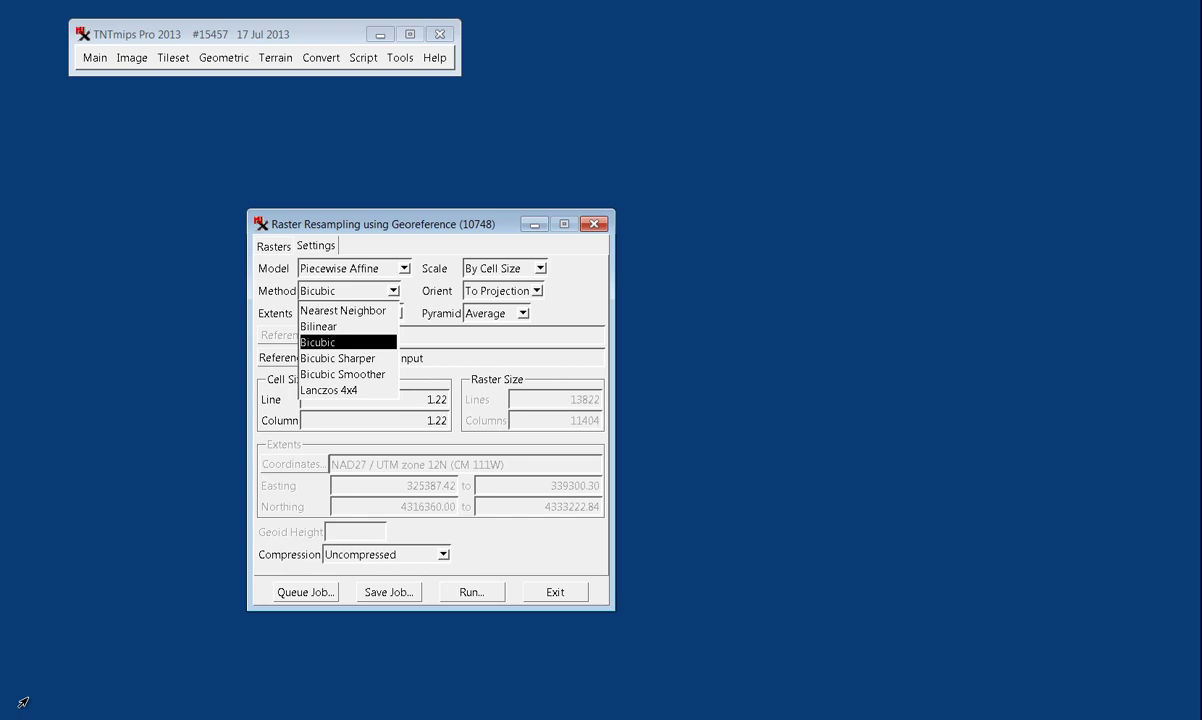
key("Return")
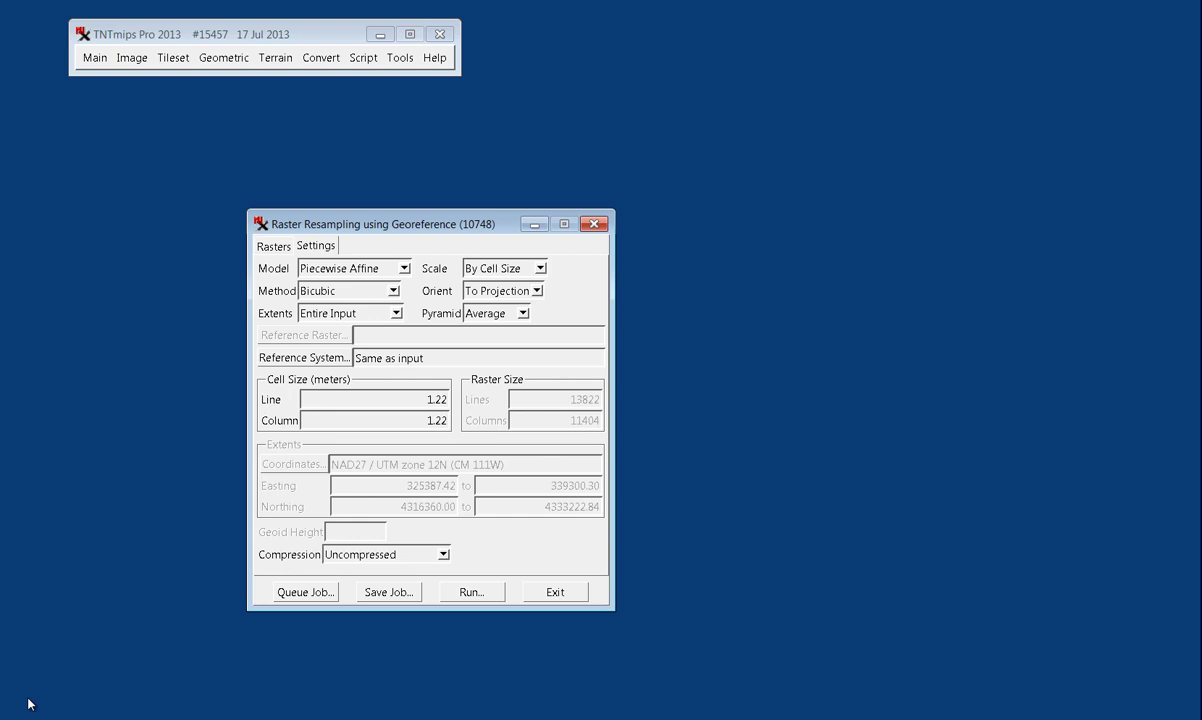
Step: Set the output raster compression to Standard Lossless
key("alt+Down")
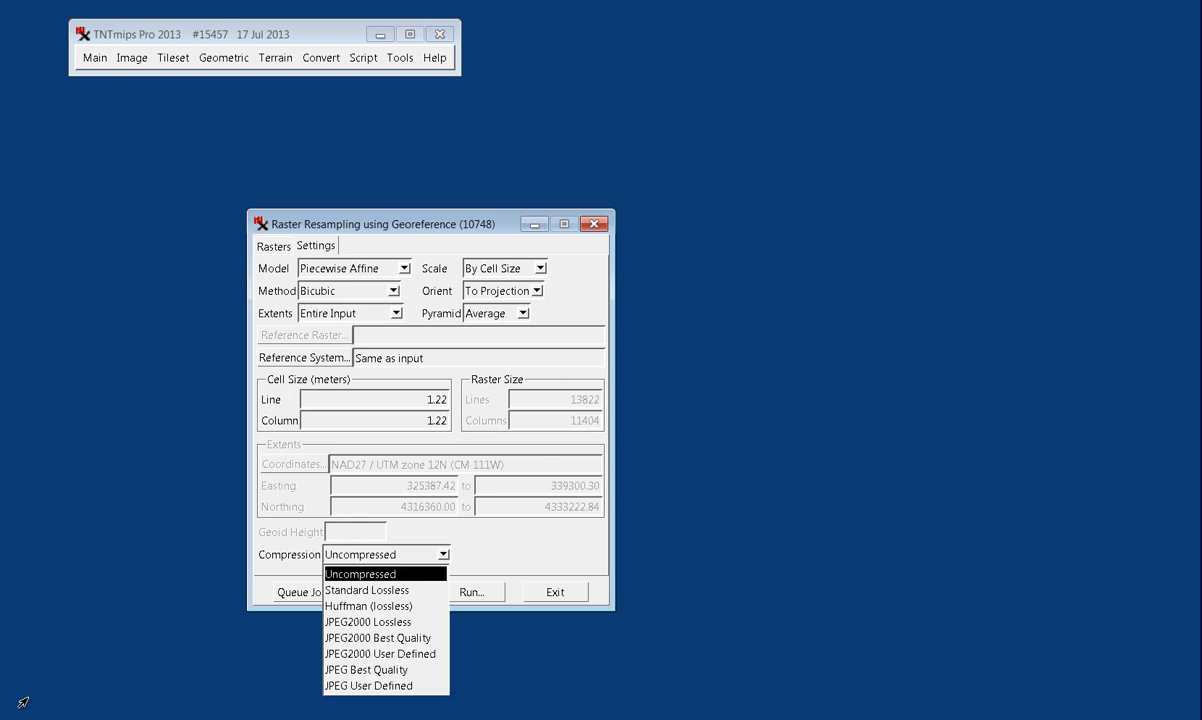
key("Down")
key("Return")
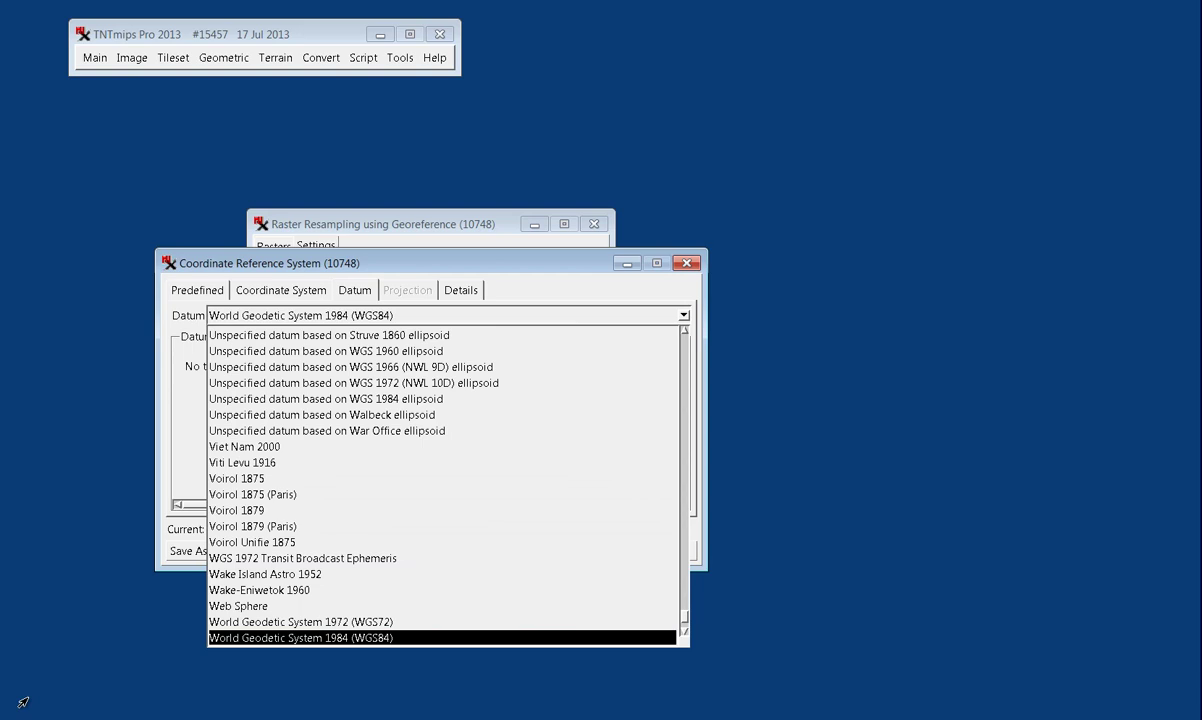
Step: Set the reference system's datum to Posiciones Geodesicas Argentinas
left_click_drag(684, 617, 684, 513)
key("Up")
key("Up")
key("Return")
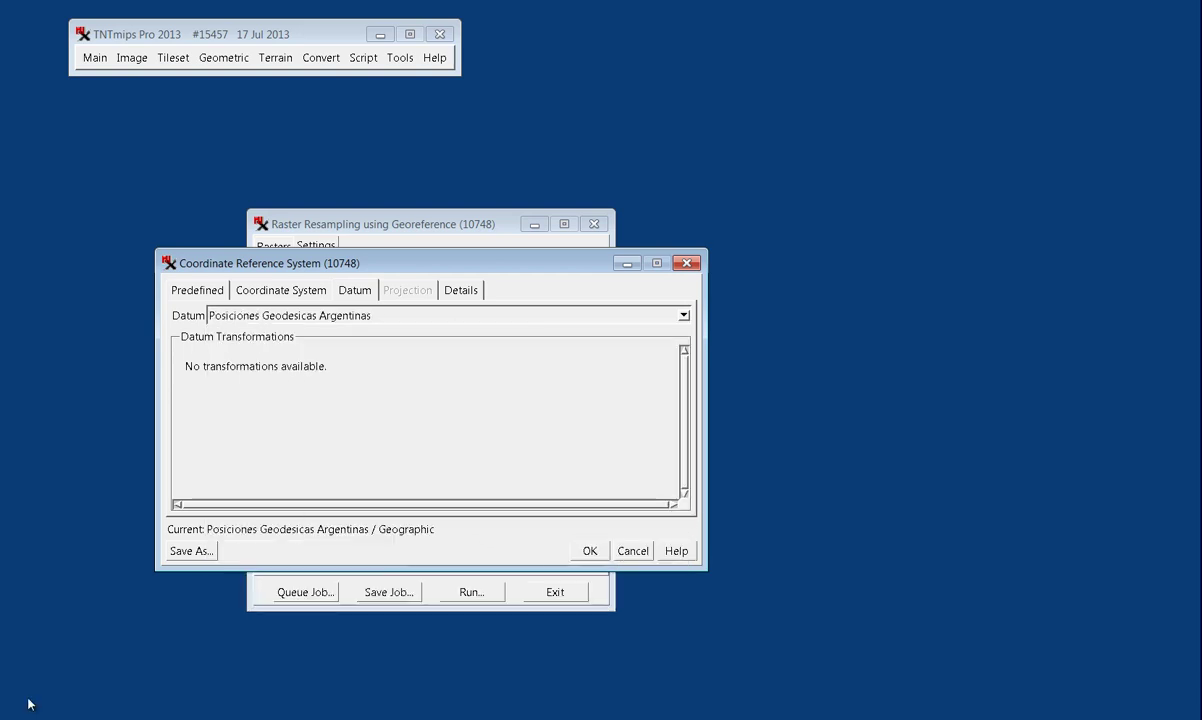
Step: Set the output reference system's datum to North American 1983 (NAD83)
left_click(684, 315)
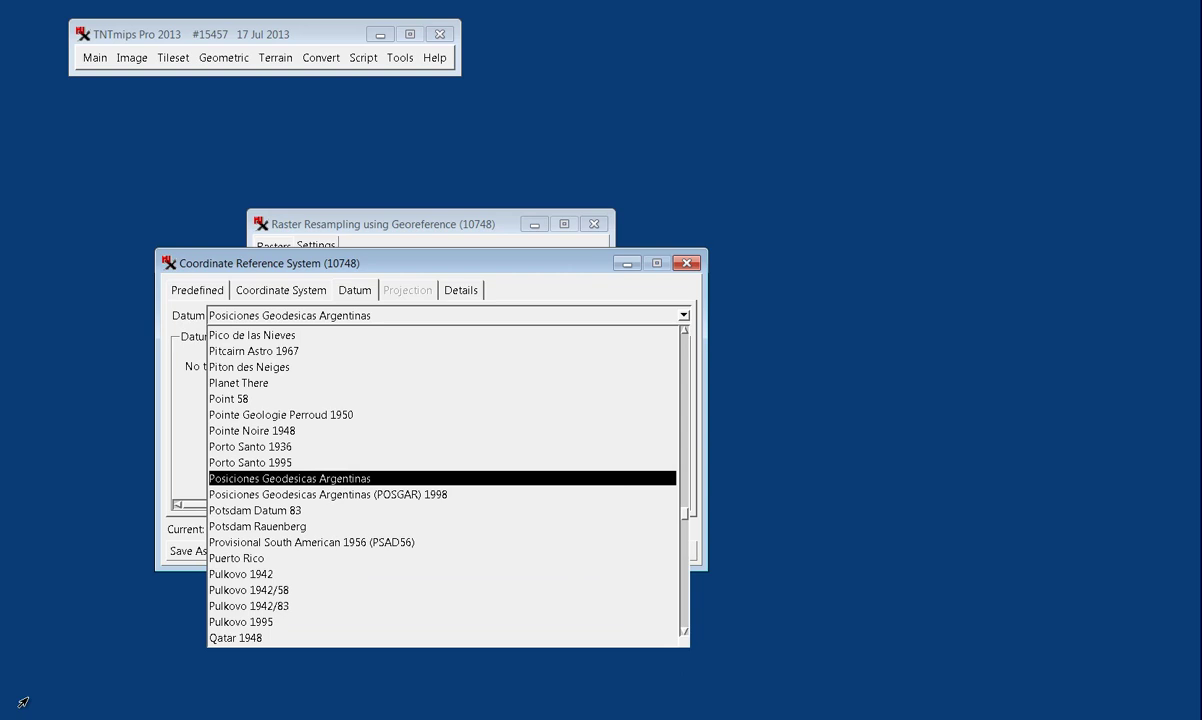
left_click_drag(684, 513, 684, 505)
scroll(22, 703, "up", 5)
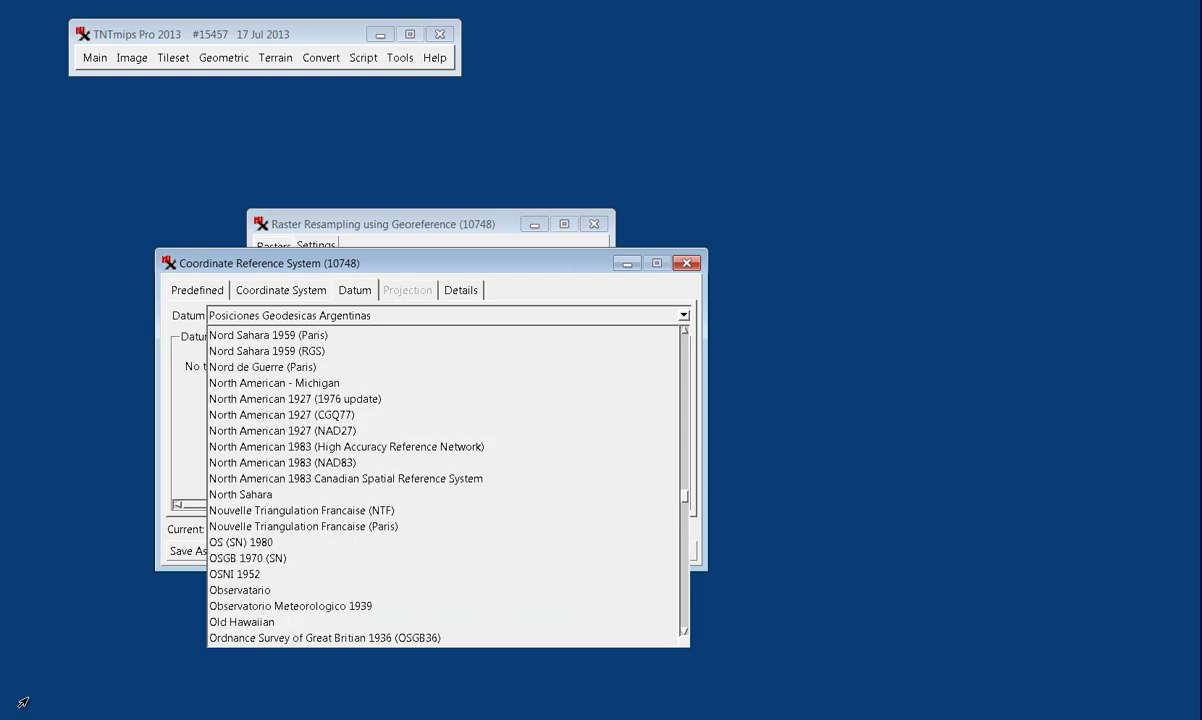
left_click(282, 463)
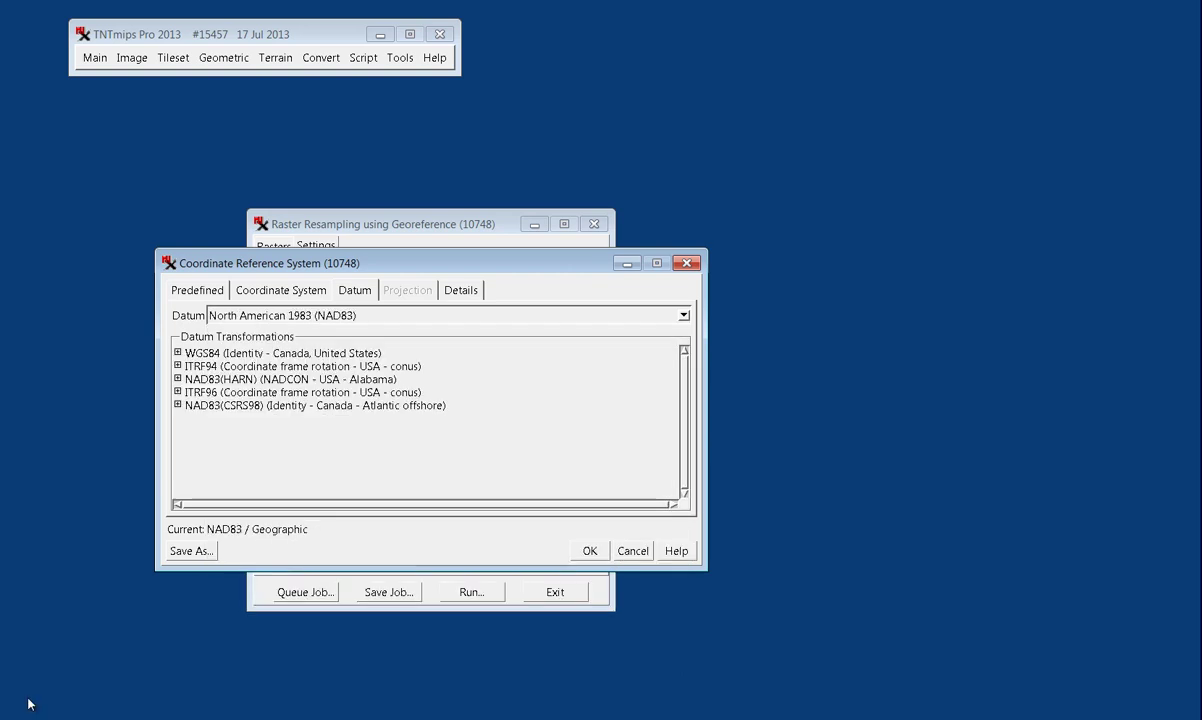
Step: Review the available coordinate systems for the output reference system without changing the current choice
left_click(281, 290)
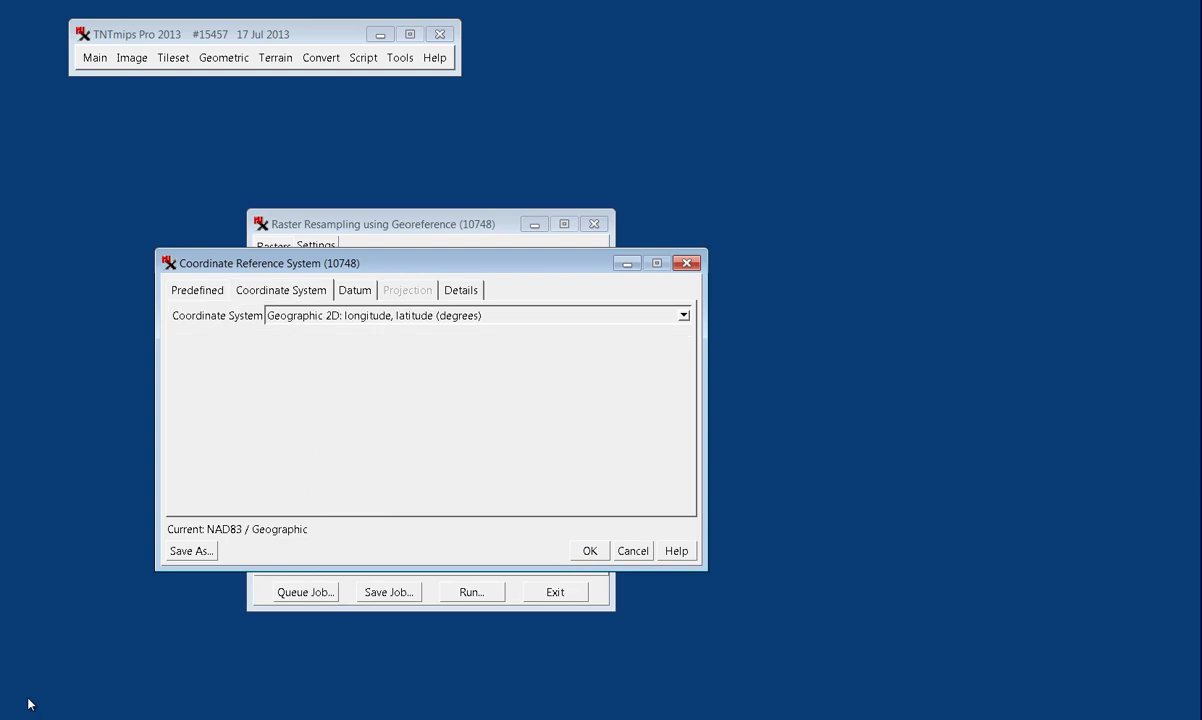
key("alt+Down")
scroll(472, 407, "down", 1)
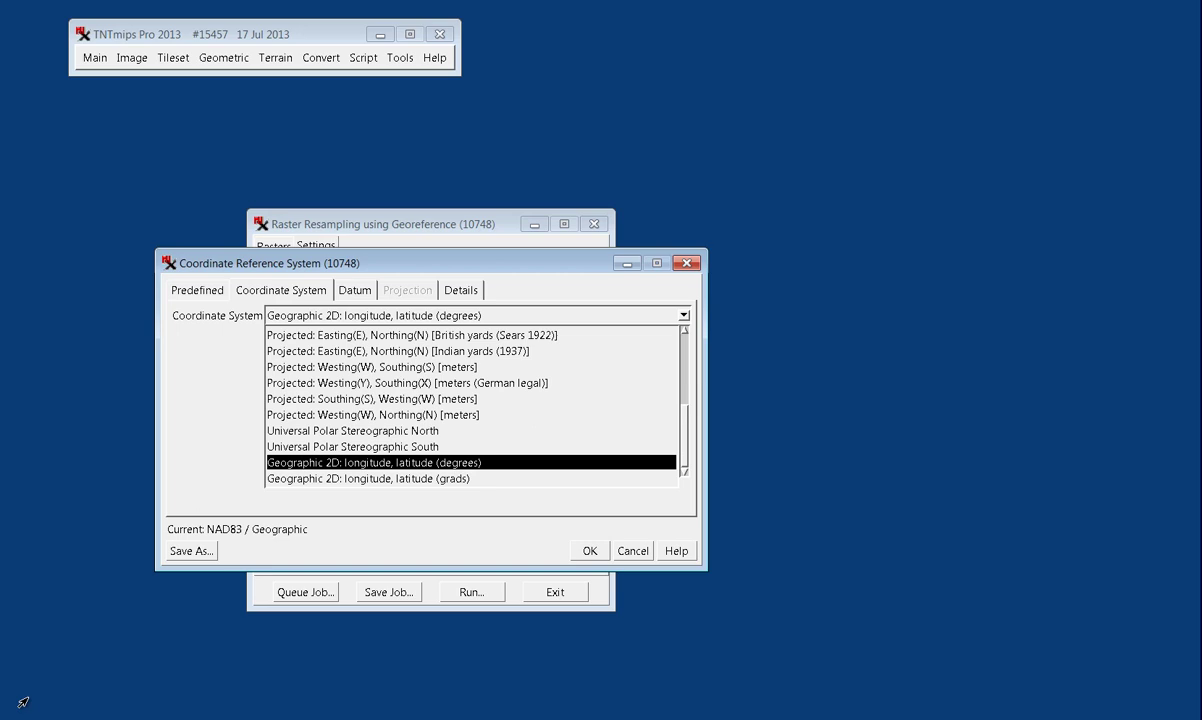
key("Escape")
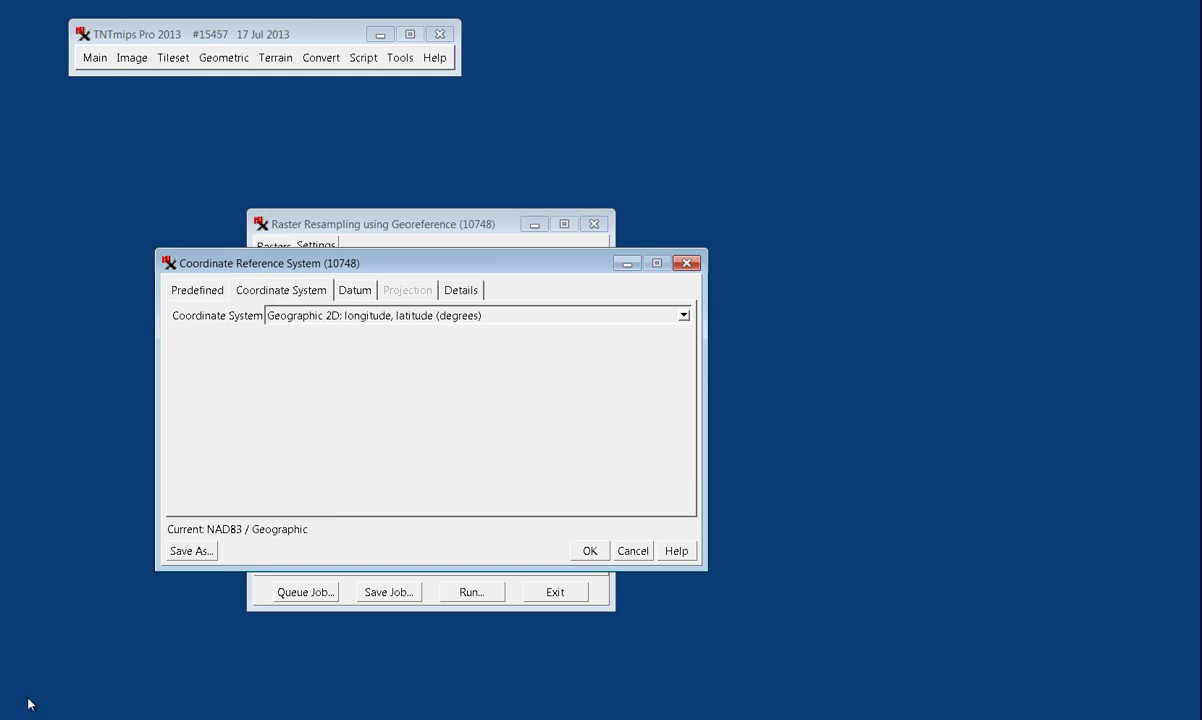
Step: Return to the list of input rasters and examine the georeference and coordinate reference details of O39112A8
key("ctrl+shift+Tab")
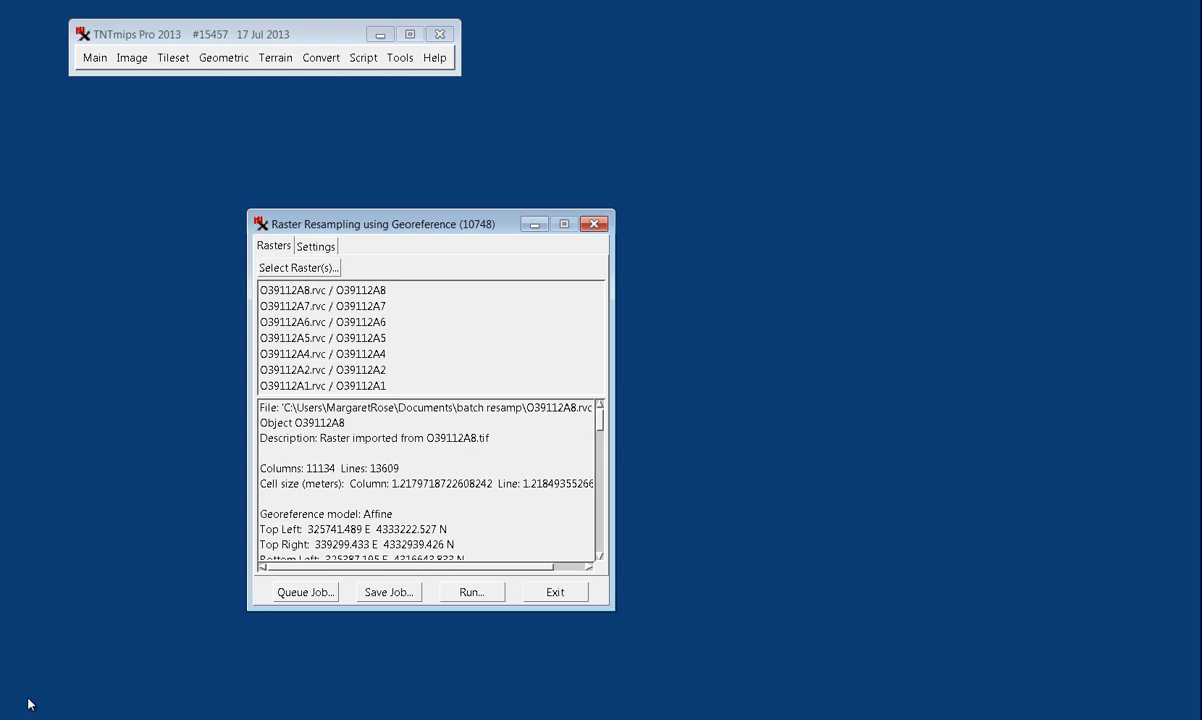
scroll(30, 705, "down", 8)
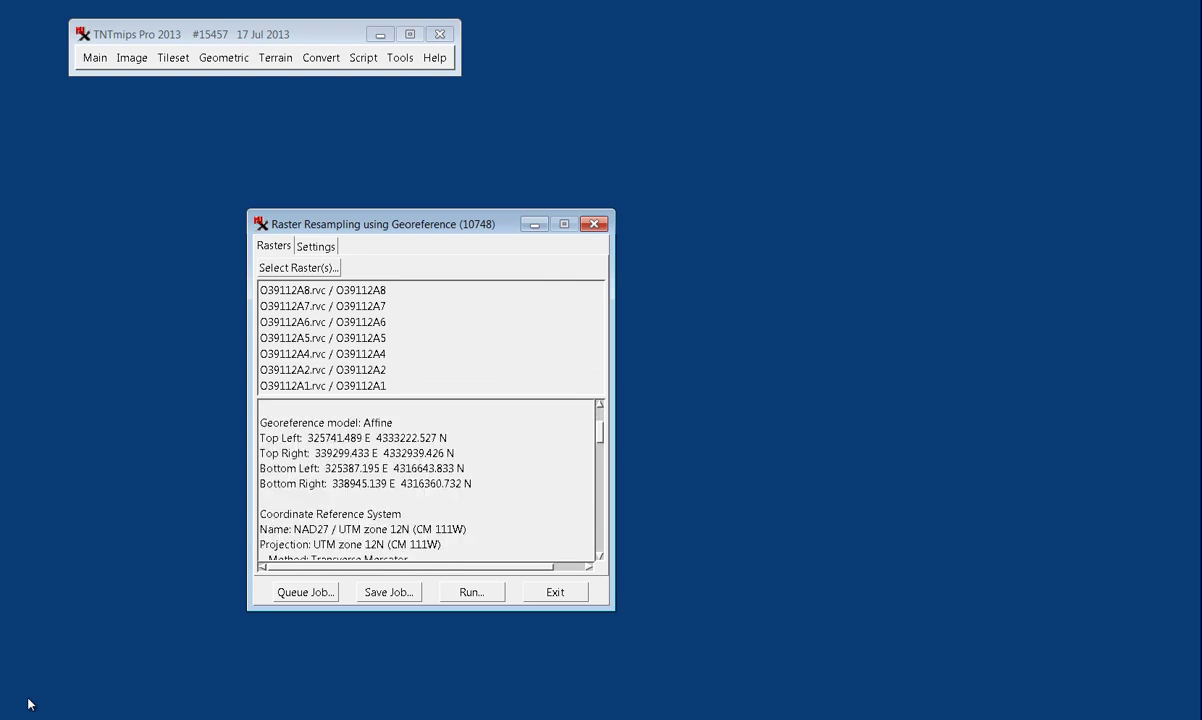
Step: Examine the rest of raster O39112A8's coordinate reference details, down to the datum transformations to NAD83 and the High Accuracy Reference Network
key("Down")
key("Down")
key("Down")
key("Down")
key("Down")
key("Down")
key("Down")
key("Down")
key("Down")
key("Down")
key("Down")
key("Down")
key("Down")
key("Down")
key("Down")
key("Down")
key("Down")
key("Down")
key("Down")
key("Down")
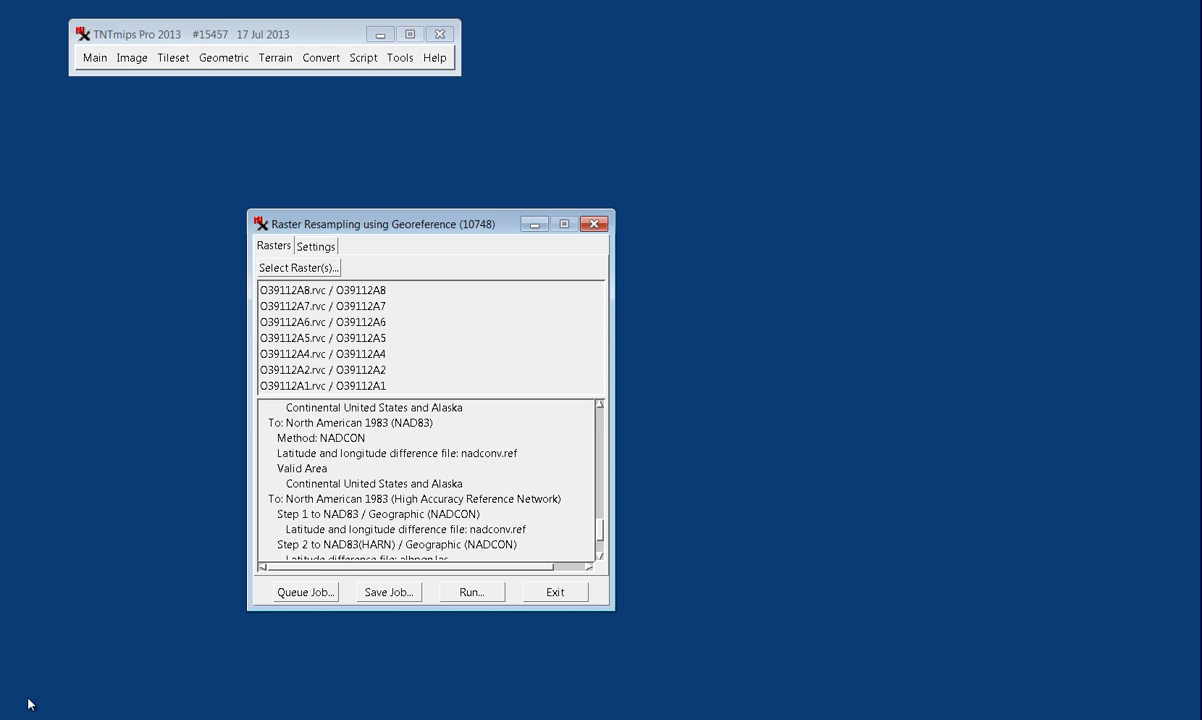
Step: Set the resampling job up for queuing and create an output folder named "batch resamp nad83" inside batch resamp
left_click(305, 592)
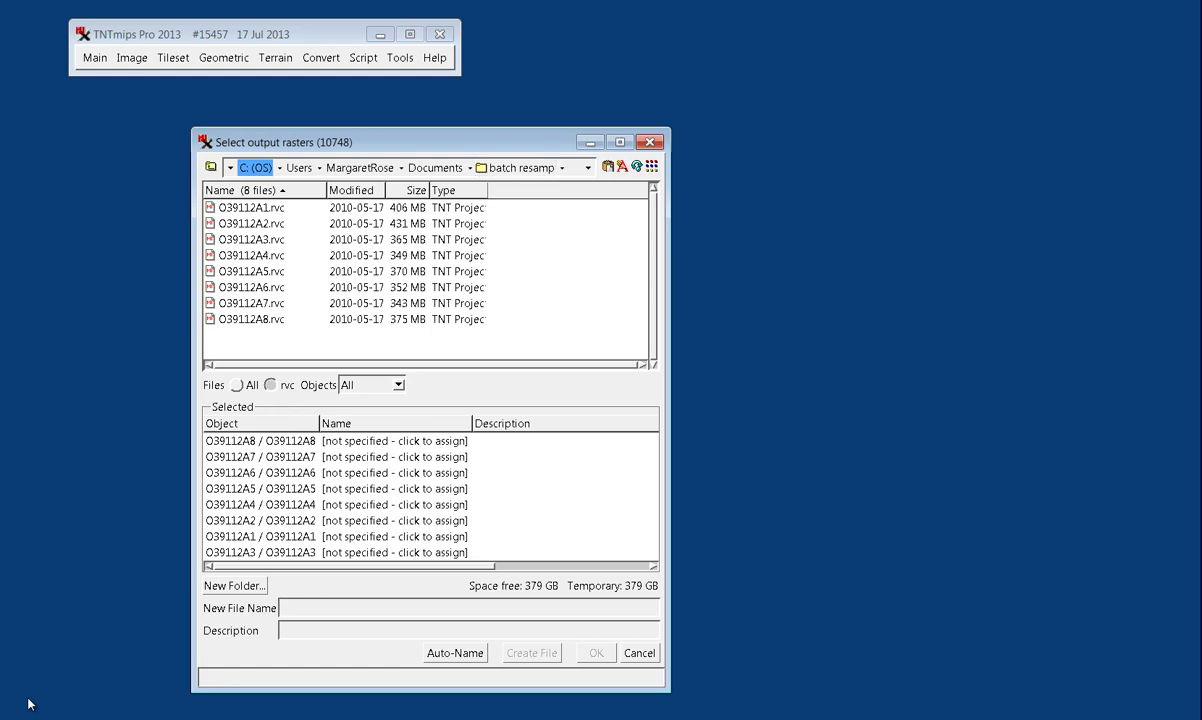
left_click(235, 586)
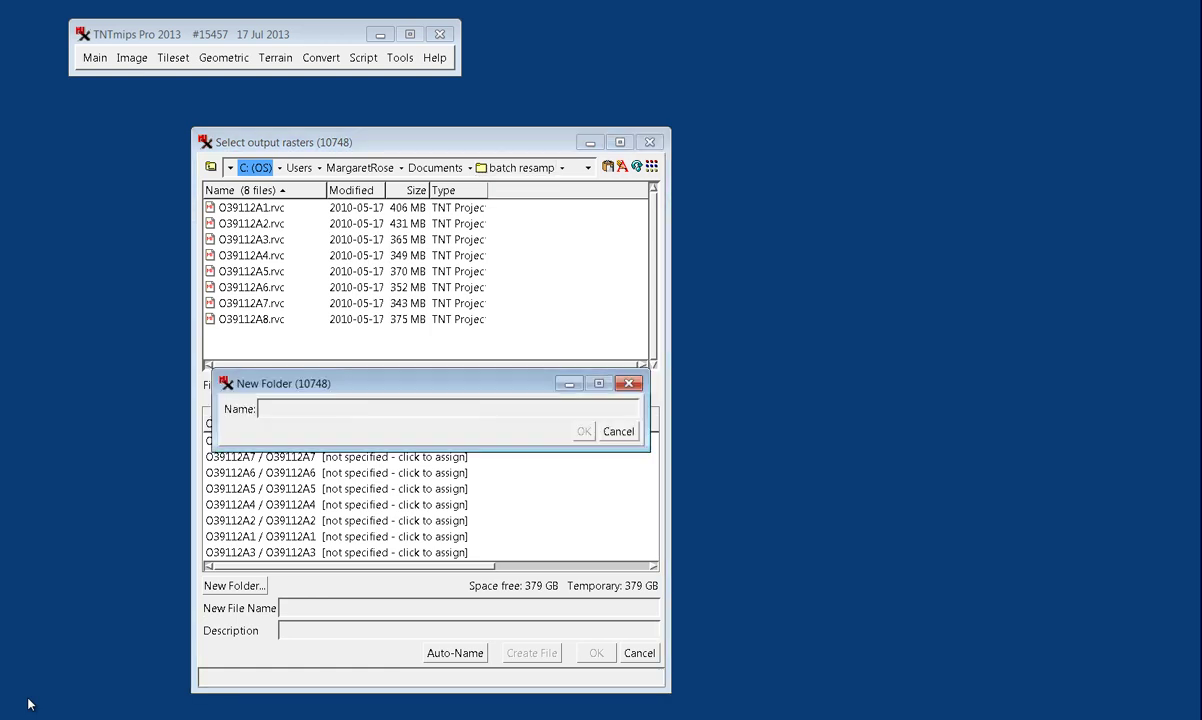
type("batch resamp nad83")
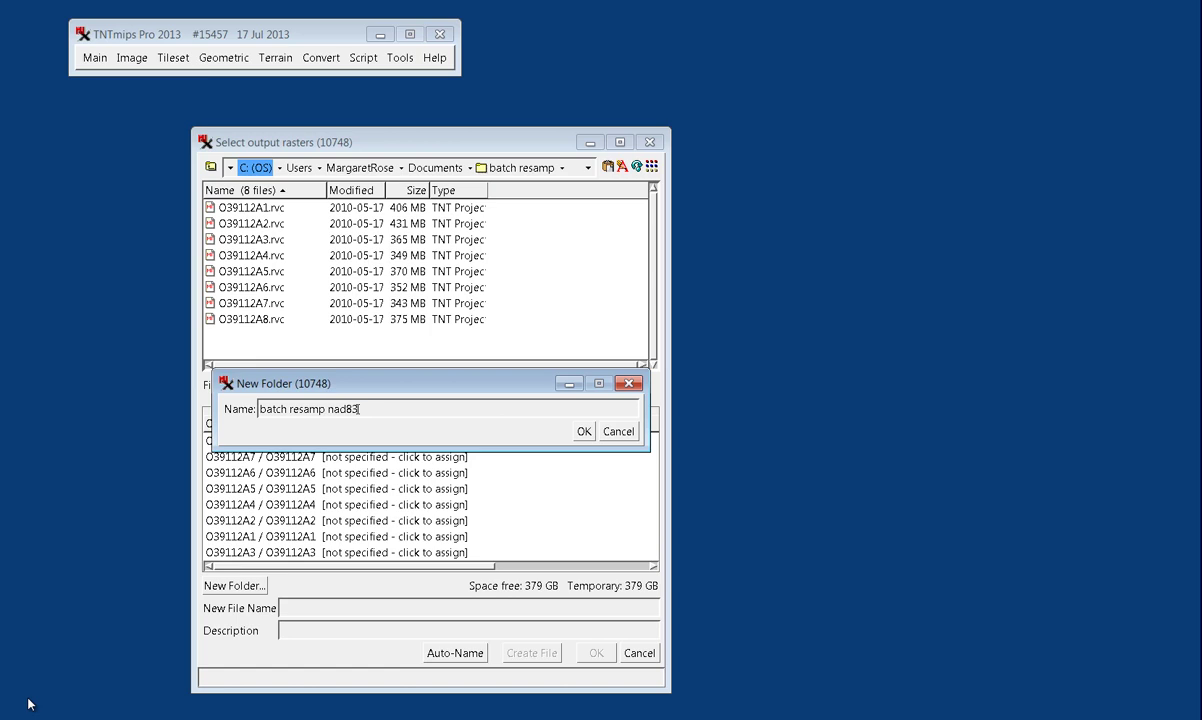
key("Return")
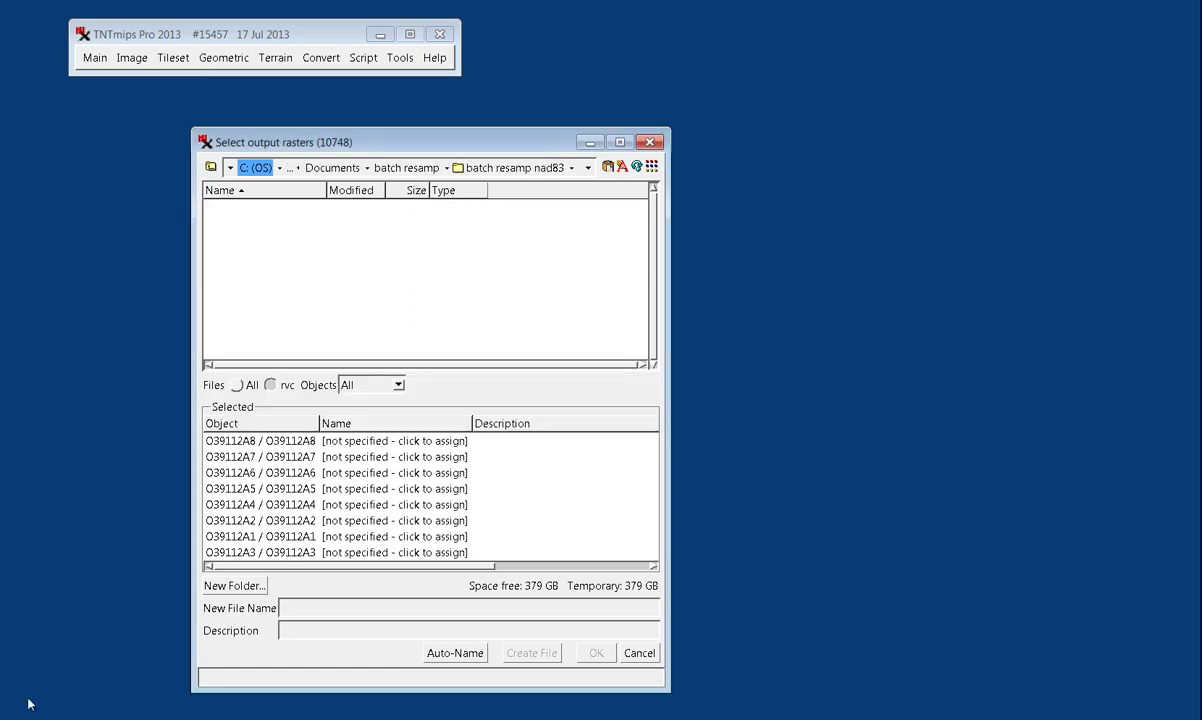
Step: Auto-name all output rasters into separate project files, queue the resampling job and expand its list of tasks
key("Return")
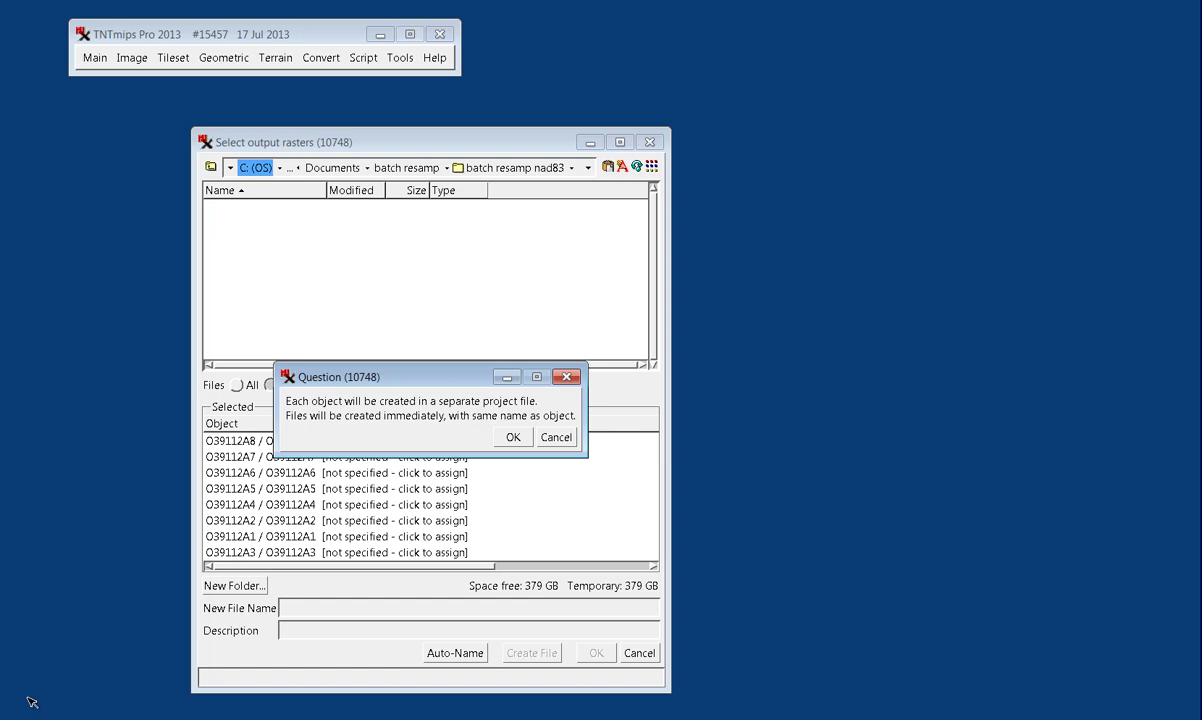
key("Return")
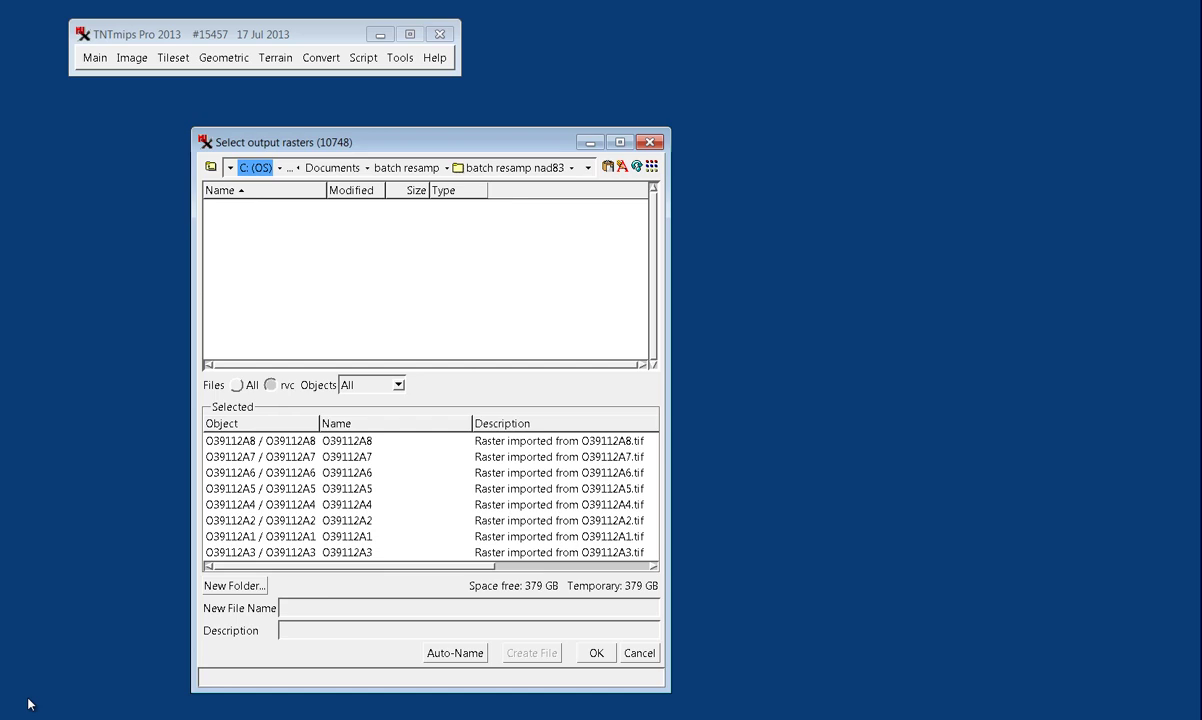
key("Return")
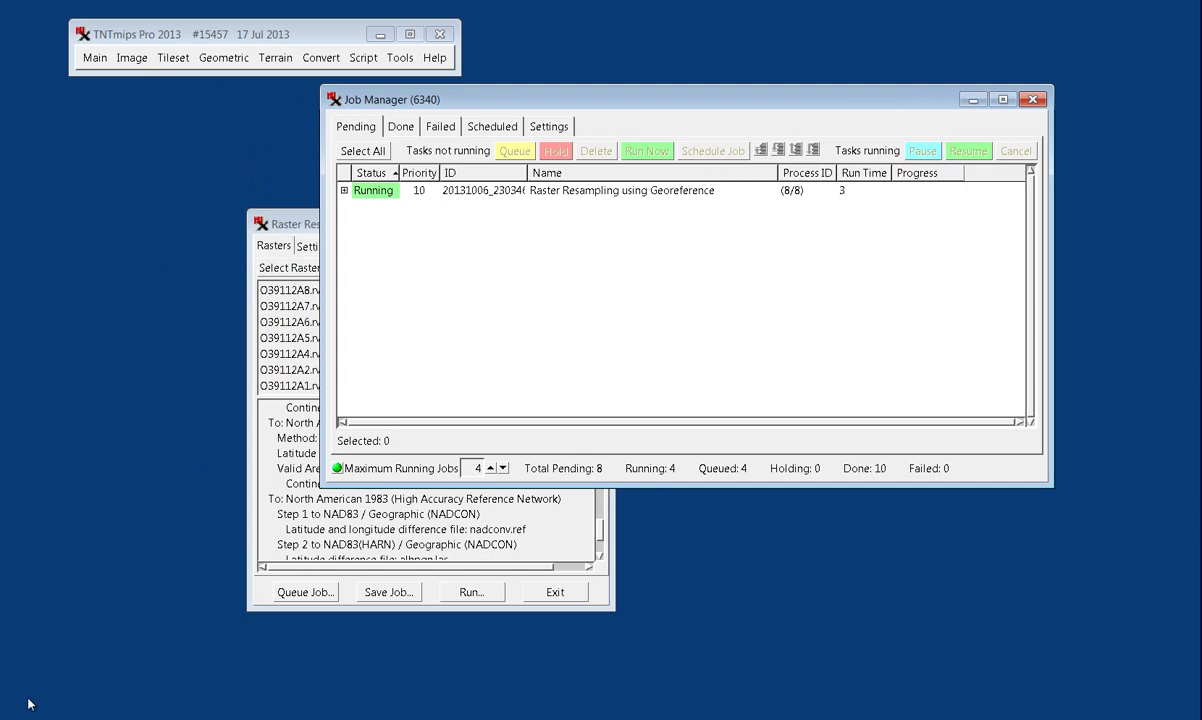
left_click(344, 190)
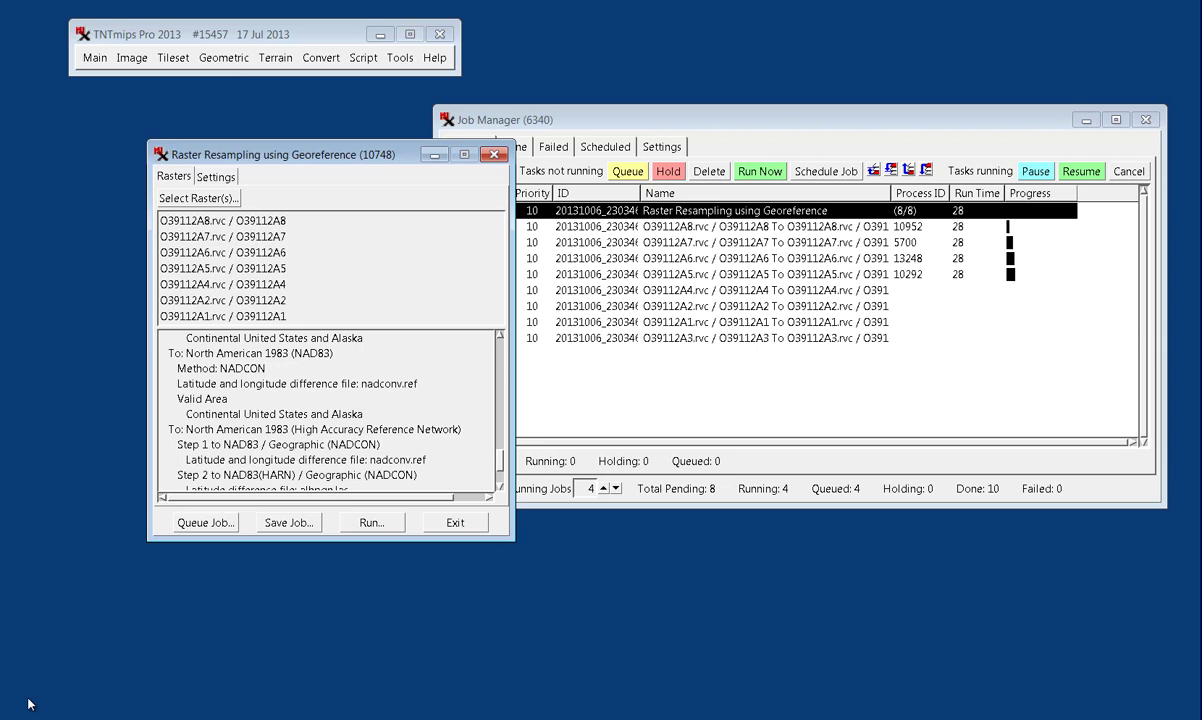
Step: Start a new raster selection in Documents\batch\batch output and try to pick raster O39109E8 for resampling
key("Return")
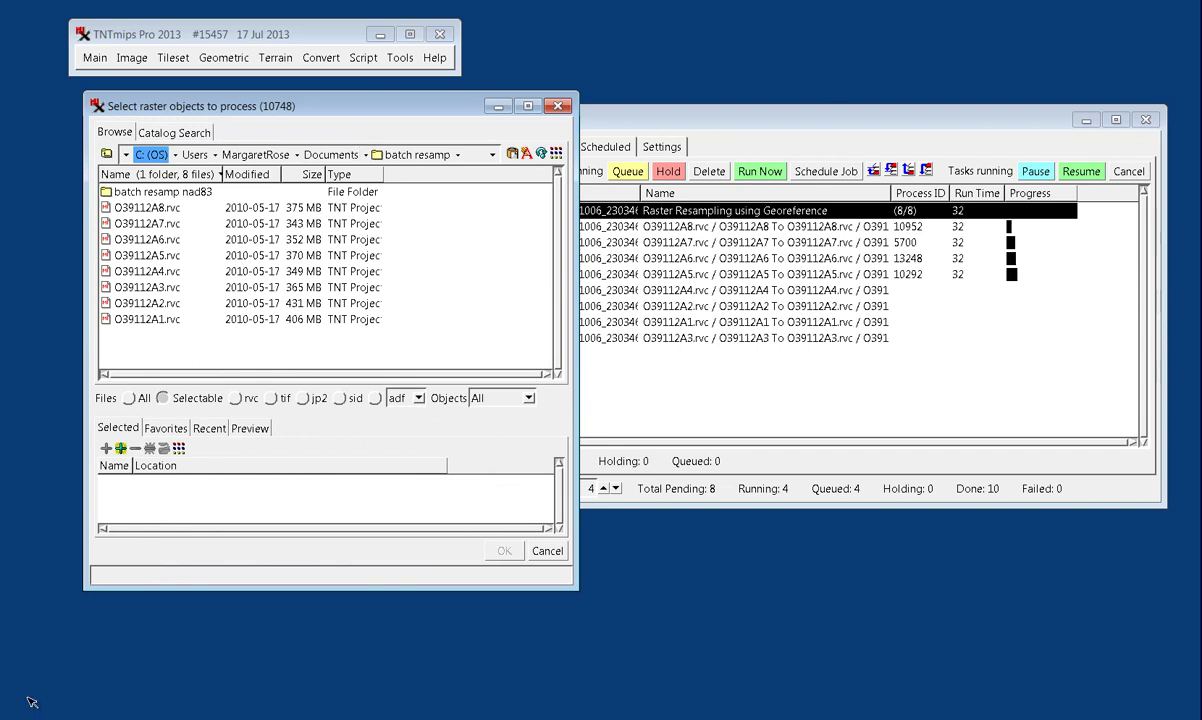
left_click(332, 155)
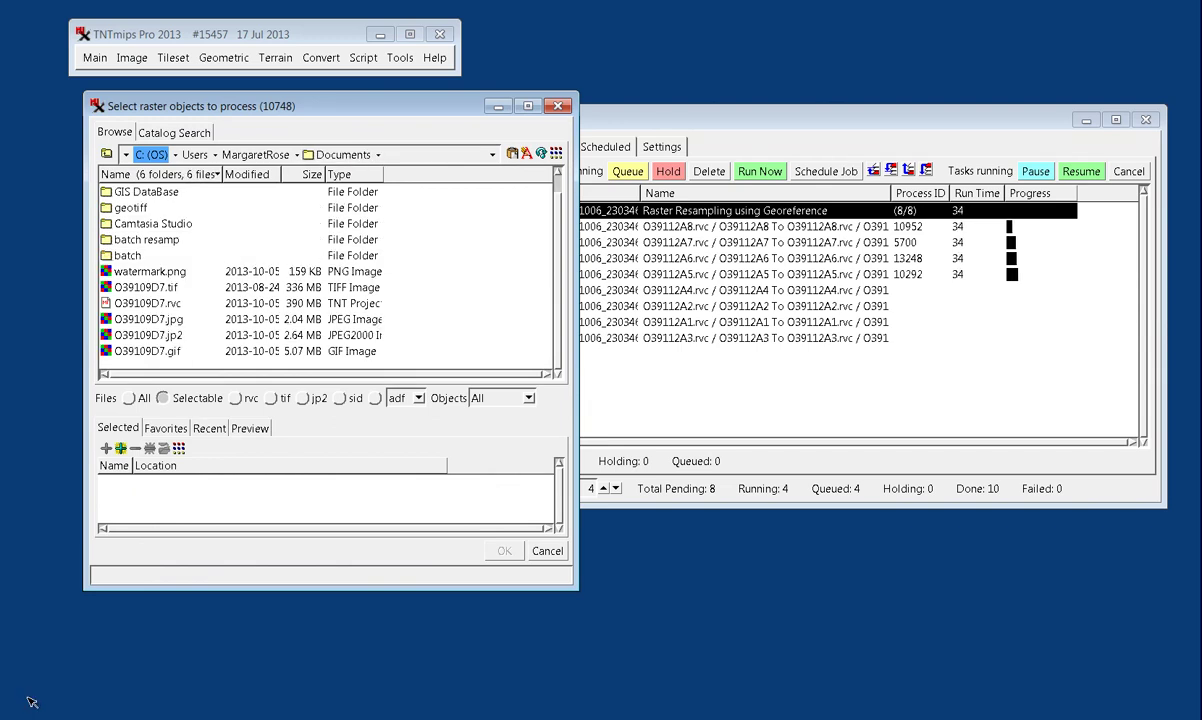
left_click(128, 256)
key("Return")
key("Return")
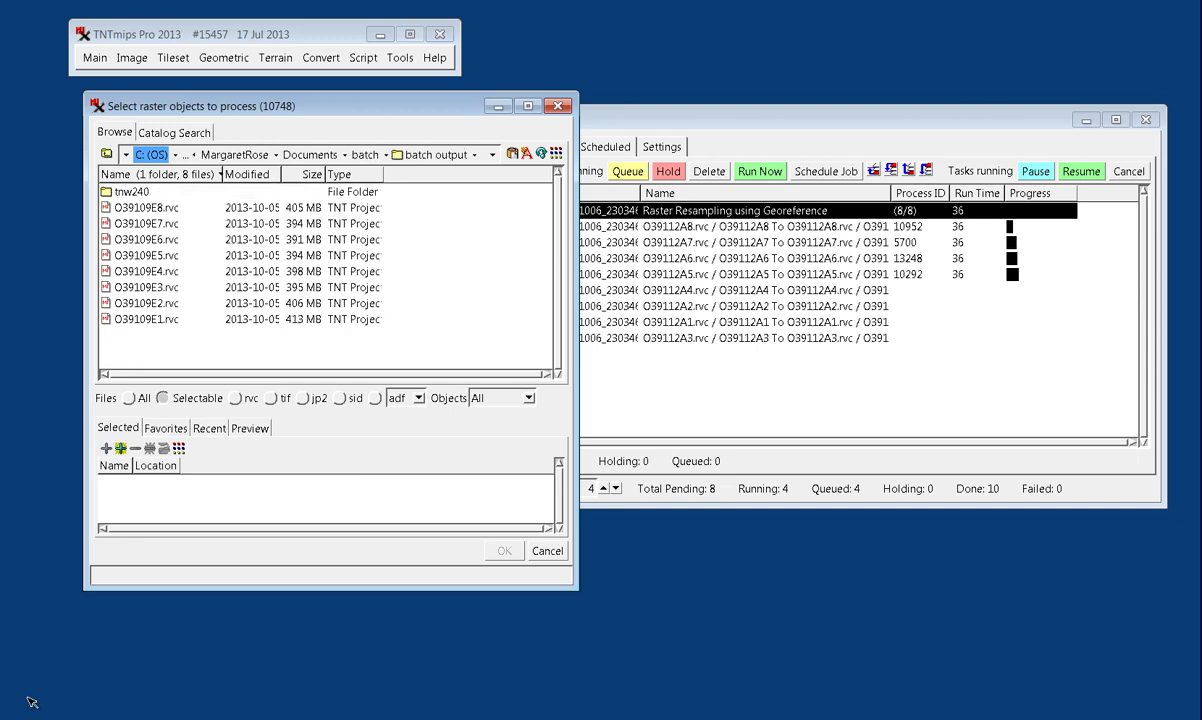
double_click(146, 208)
left_click(138, 192)
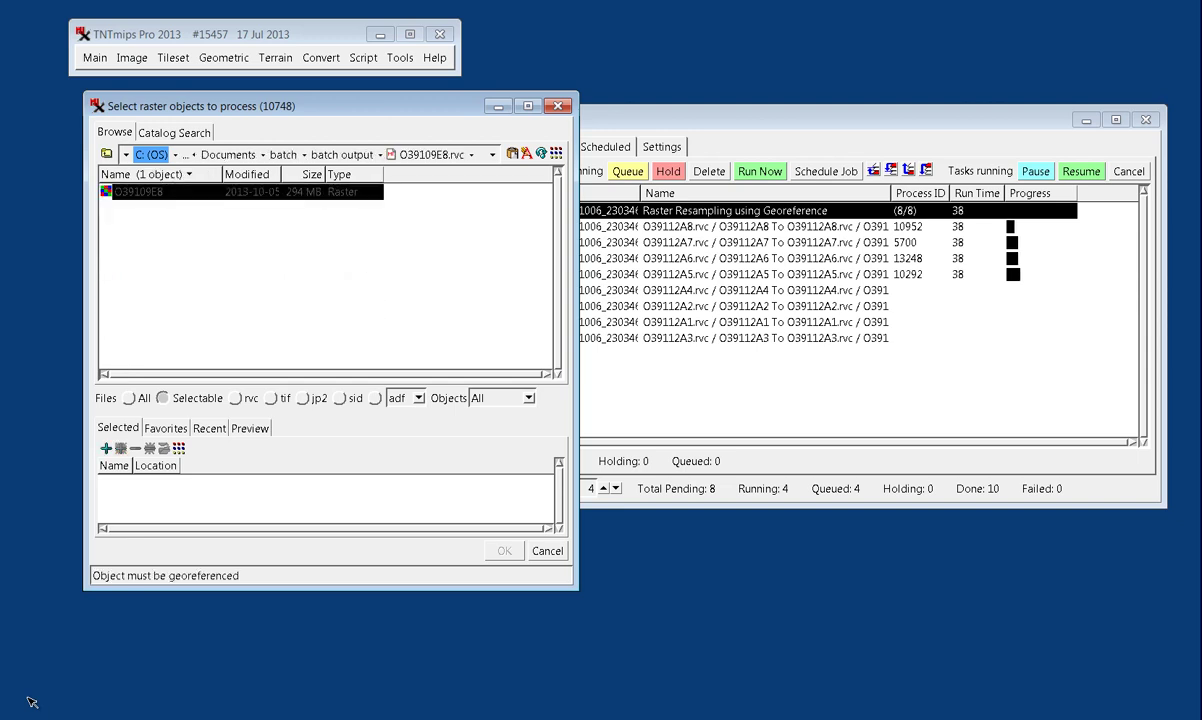
key("BackSpace")
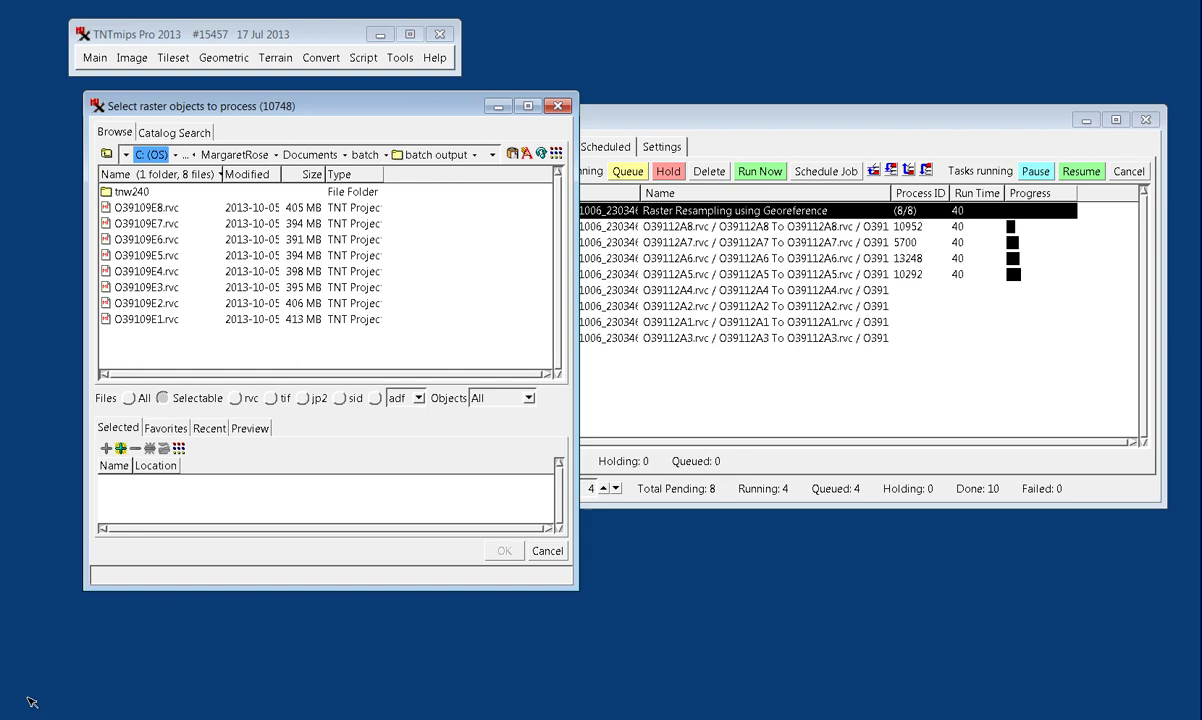
Step: Replace the input rasters with O39109E1 from the O39109E1.rvc project file in the batch output folder
double_click(146, 319)
double_click(138, 192)
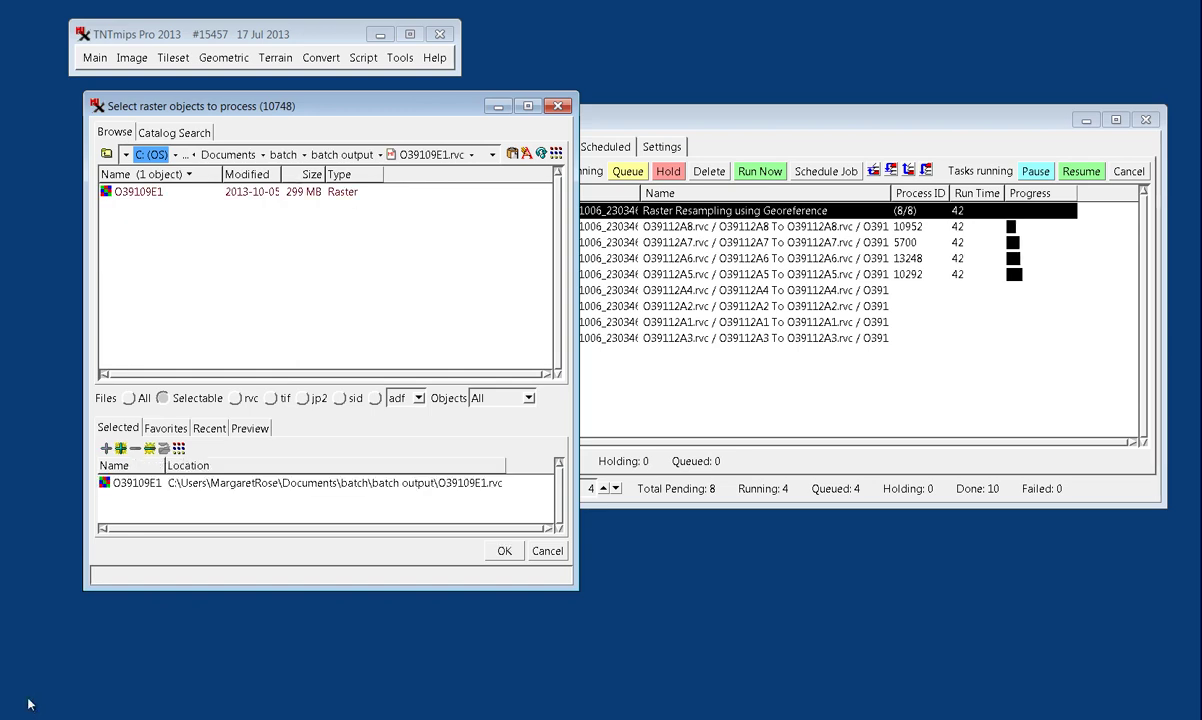
key("Return")
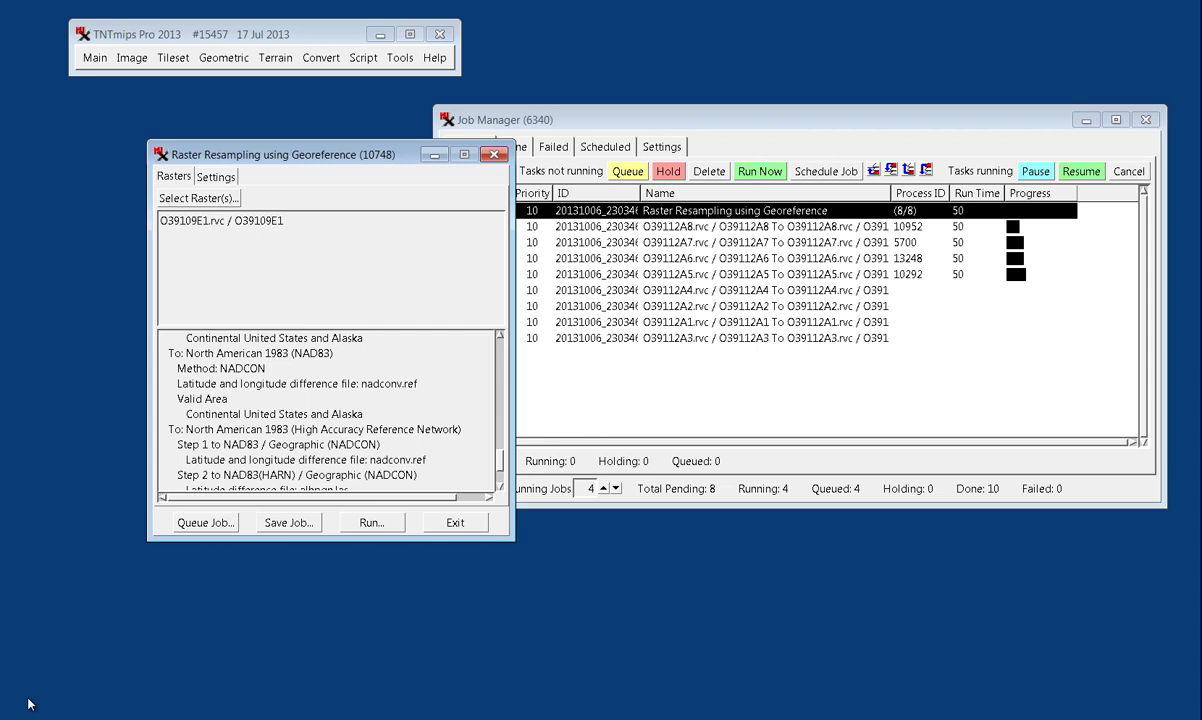
Step: Review the resampling settings and the reference system choices without changing them, and exit the resampling process
key("ctrl+Tab")
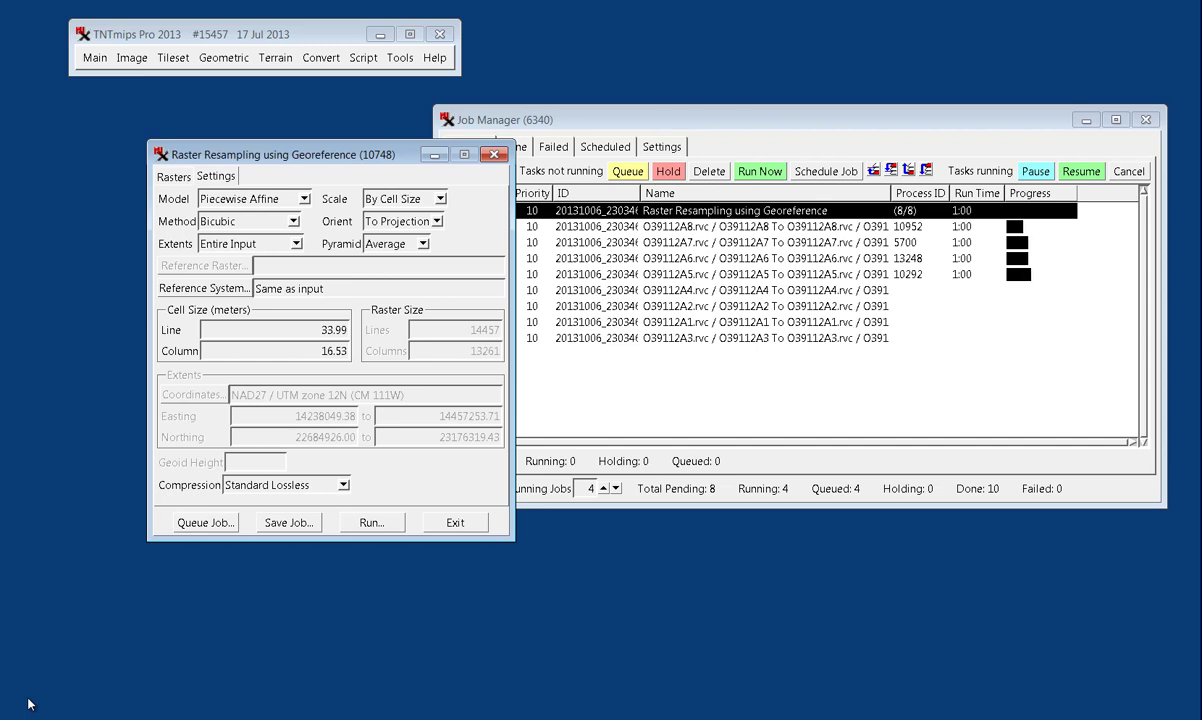
key("Return")
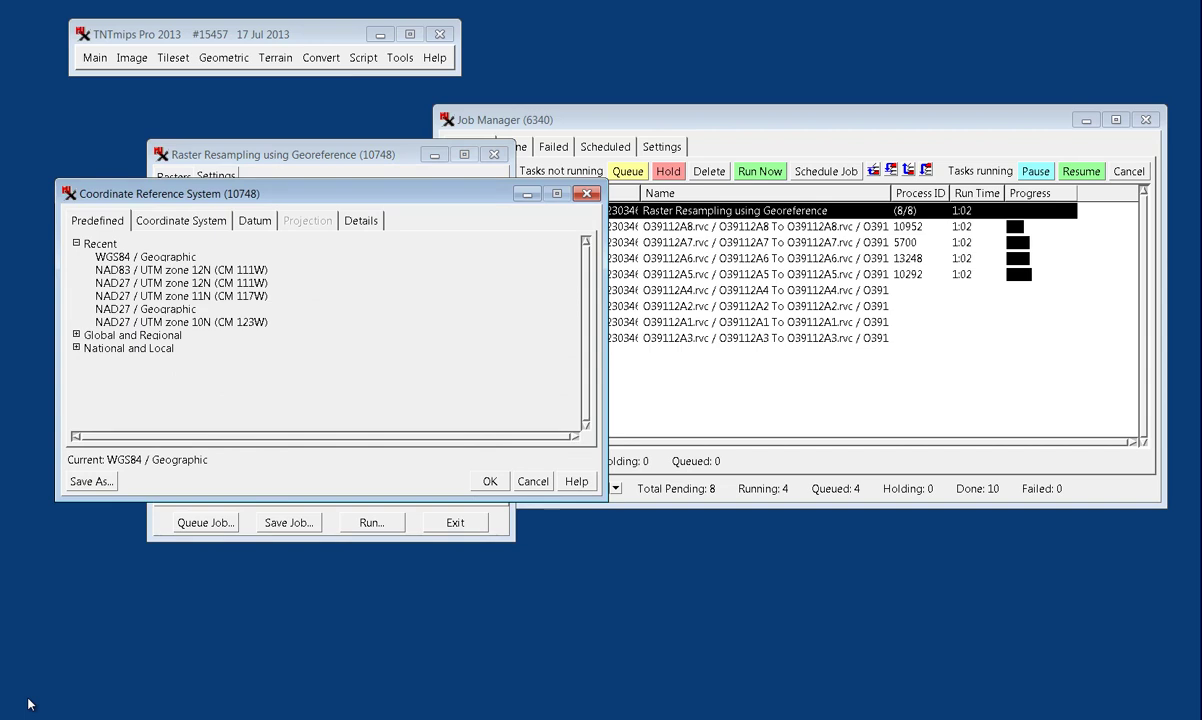
key("Escape")
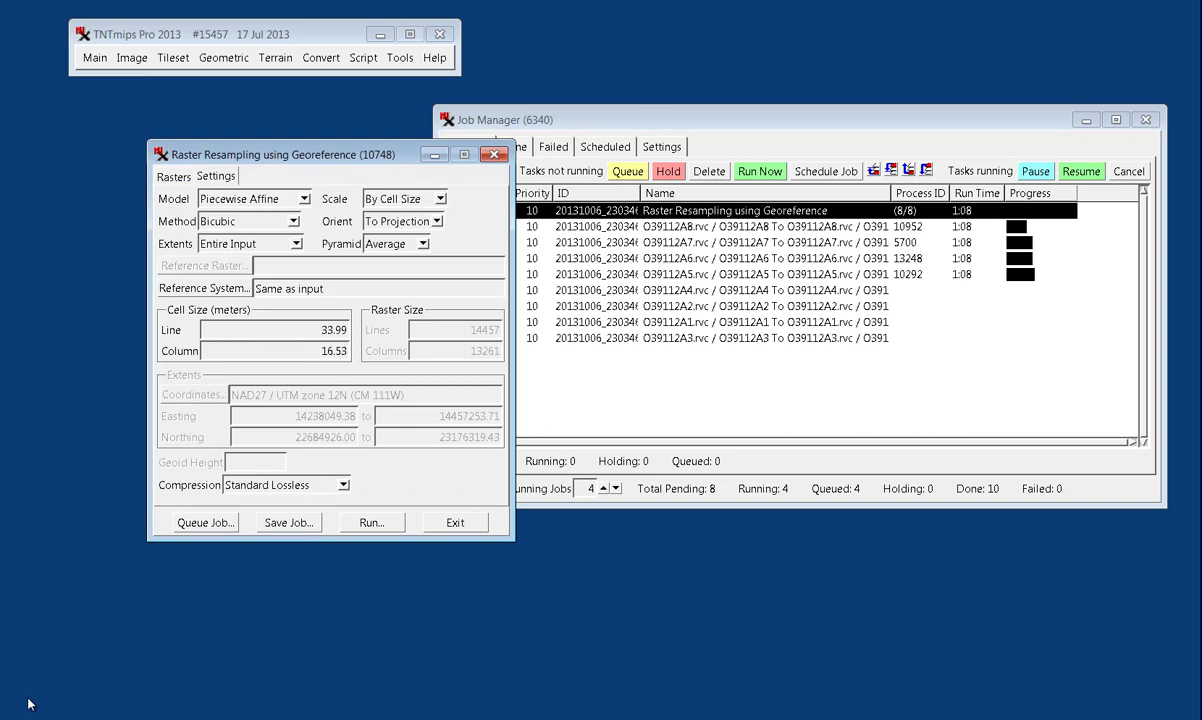
left_click(455, 522)
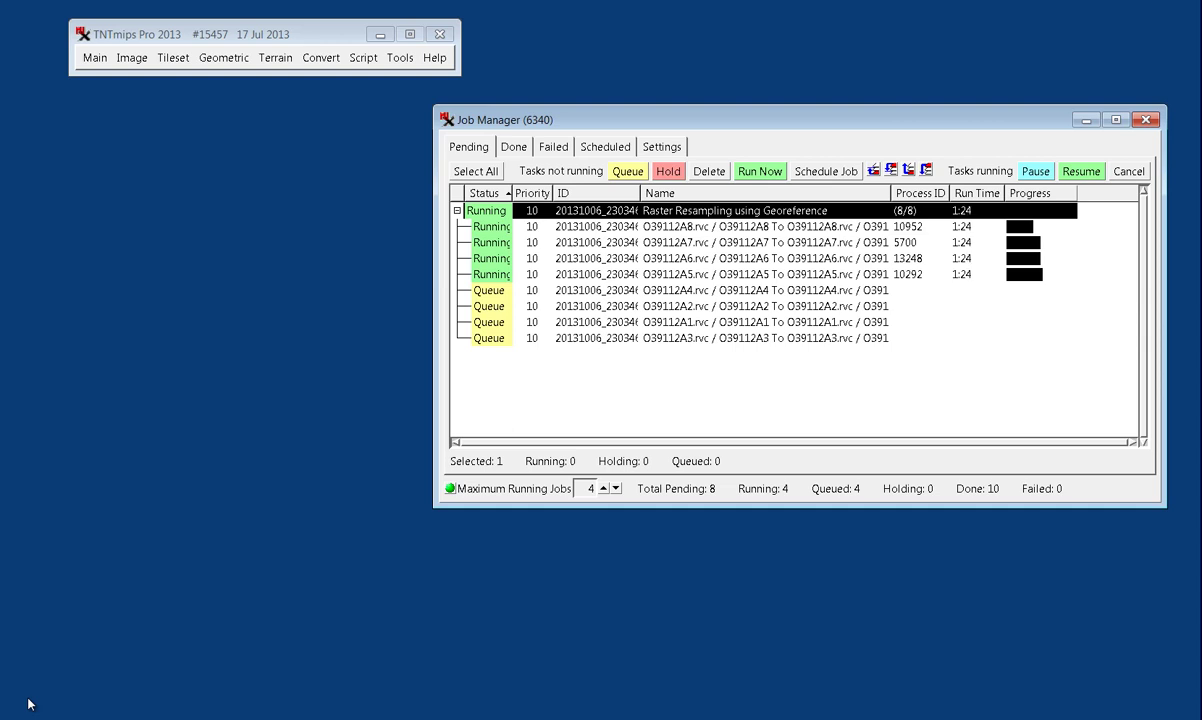
Step: Switch to Windows Explorer, inspect the files in the batch resamp nad83 folder and move its window clear of the TNTmips windows
key("alt+Tab")
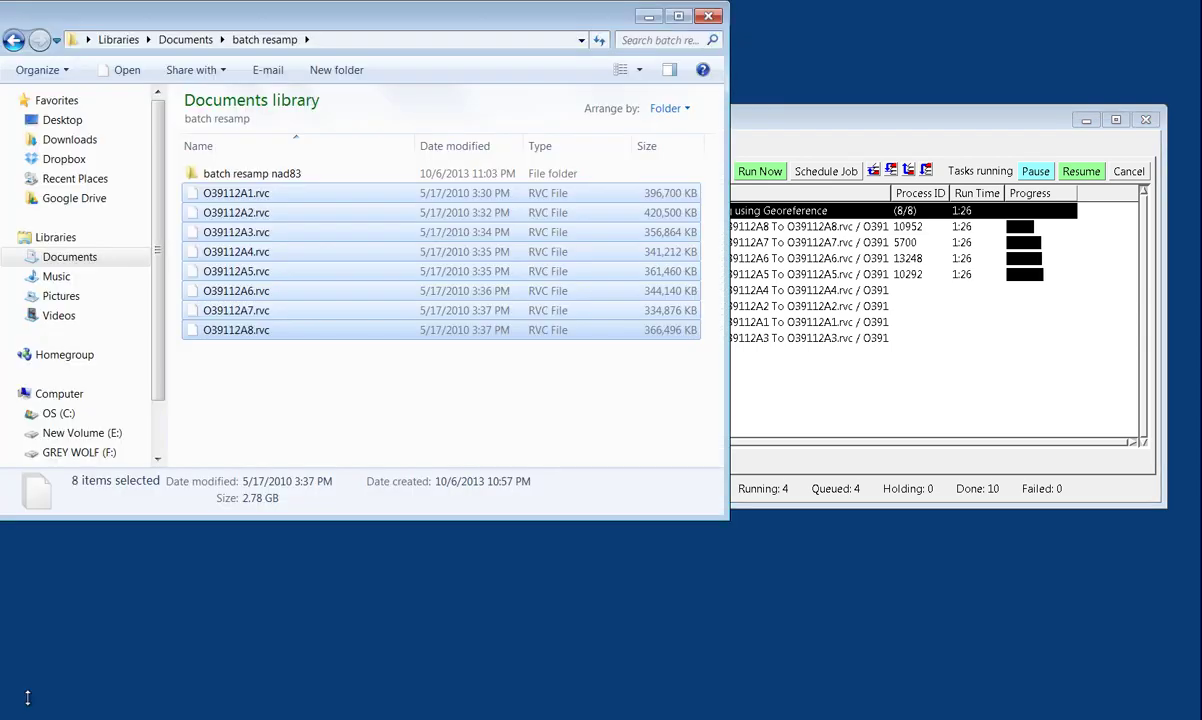
double_click(252, 174)
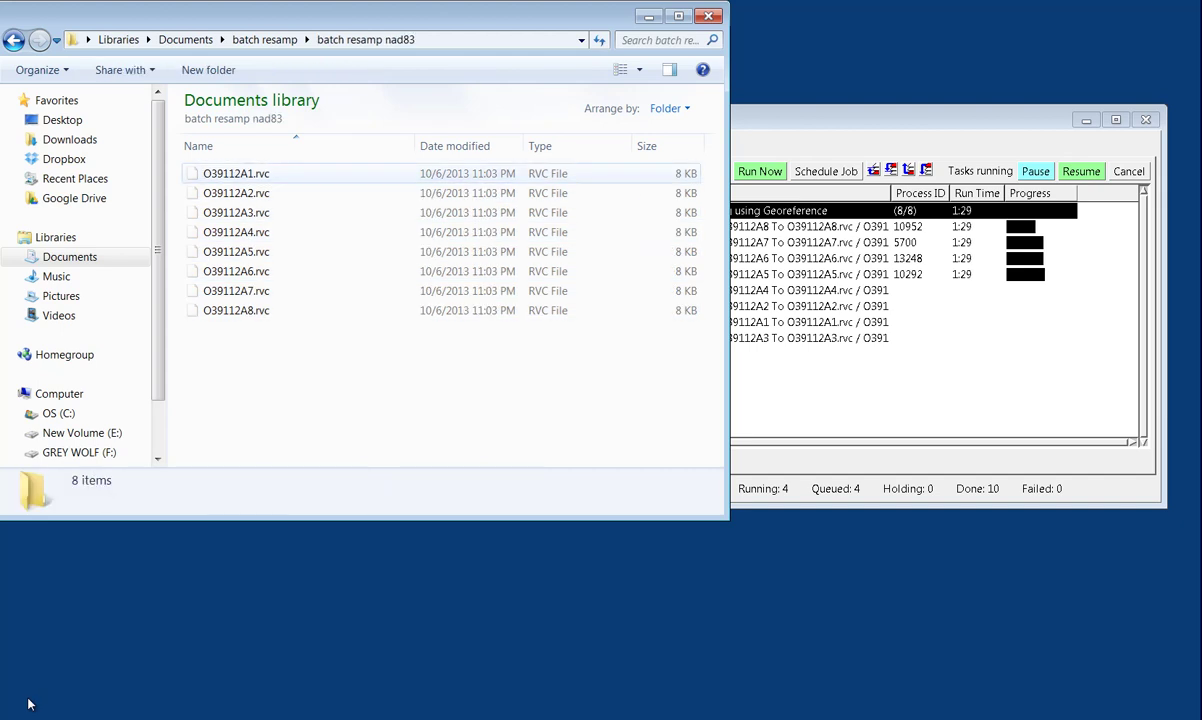
mouse_move(350, 15)
left_mouse_down()
mouse_move(347, 157)
mouse_move(291, 253)
left_mouse_up()
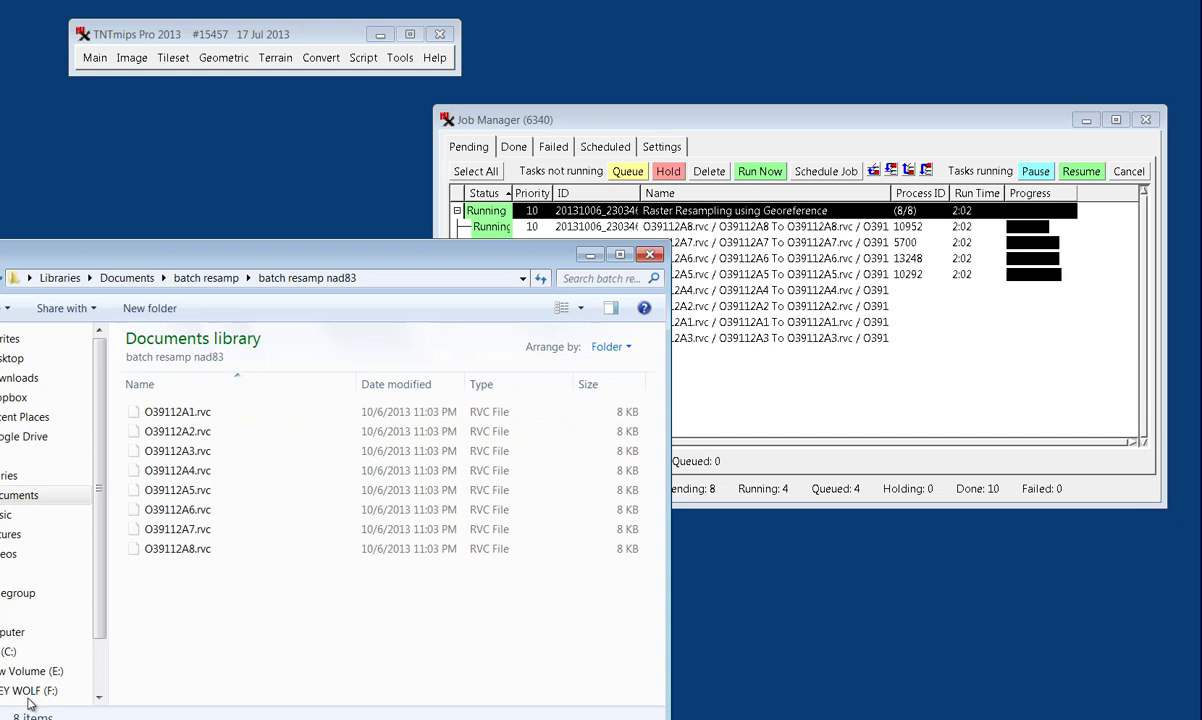
Step: Launch the TNTmips File Manager and open the subobjects of raster O39109E1 in O39109E1.rvc
left_click(400, 58)
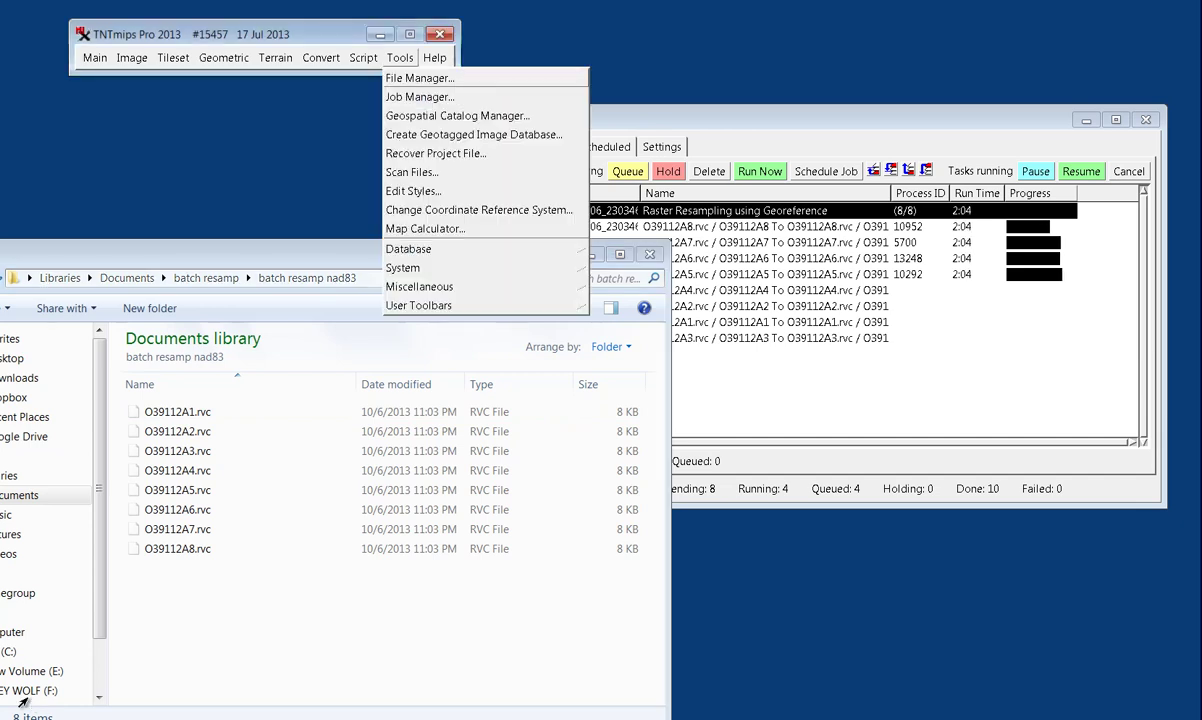
left_click(415, 78)
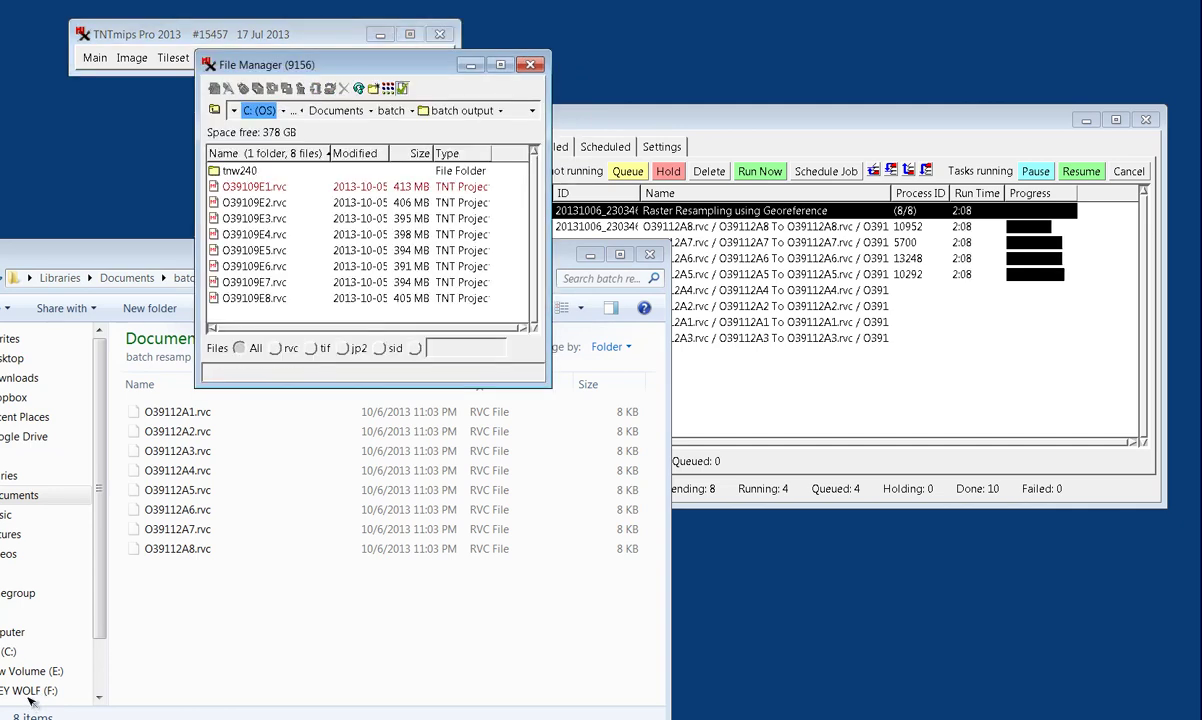
double_click(254, 187)
double_click(246, 171)
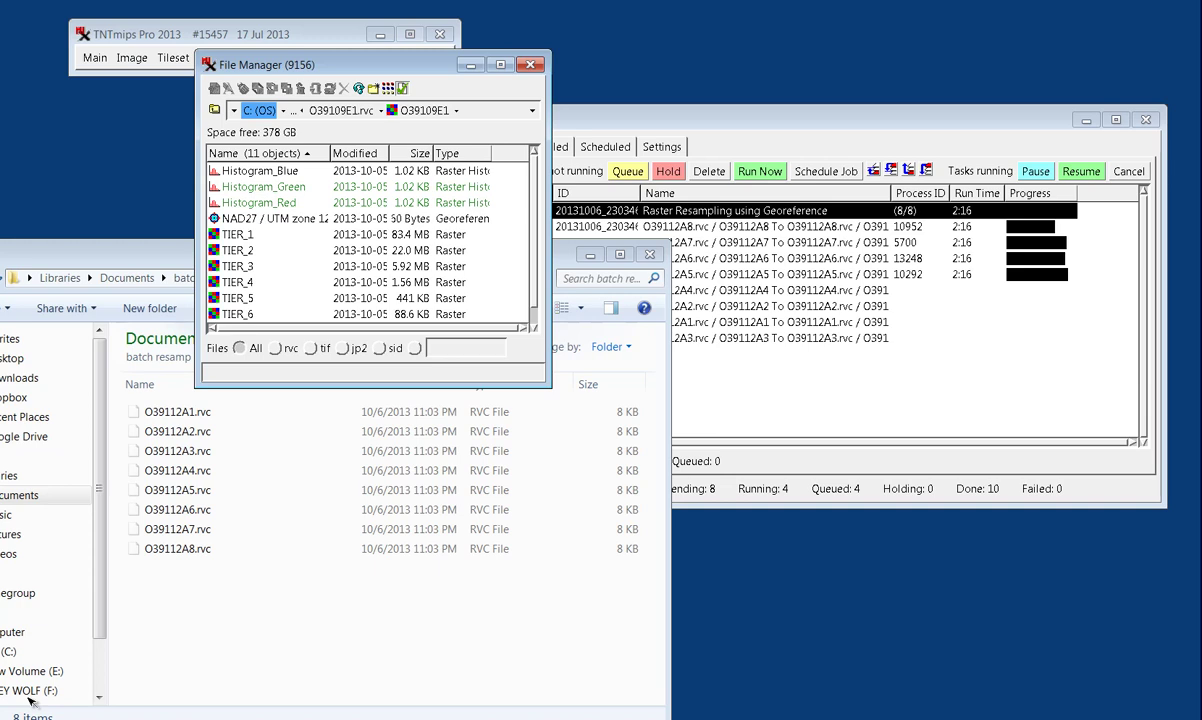
Step: Examine O39109E1's georeference, histogram and pyramid tier subobjects, return to the project file level and close the File Manager
left_click(272, 218)
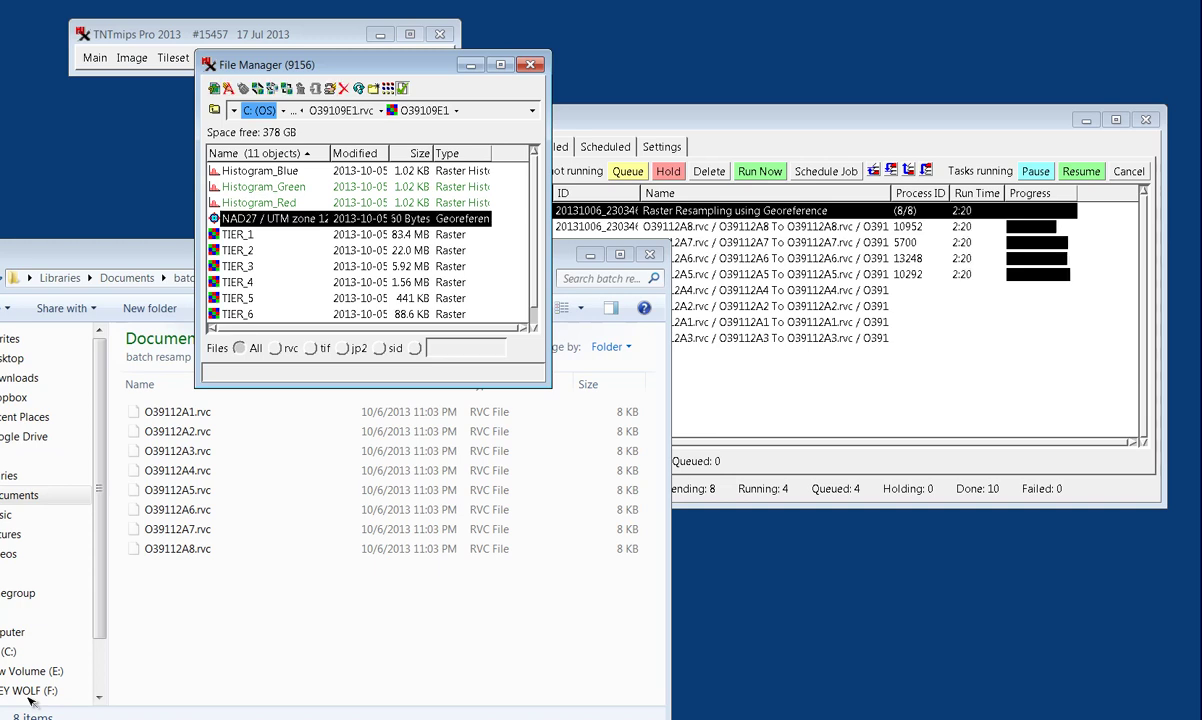
key("Up")
key("Up")
key("Up")
key("Down")
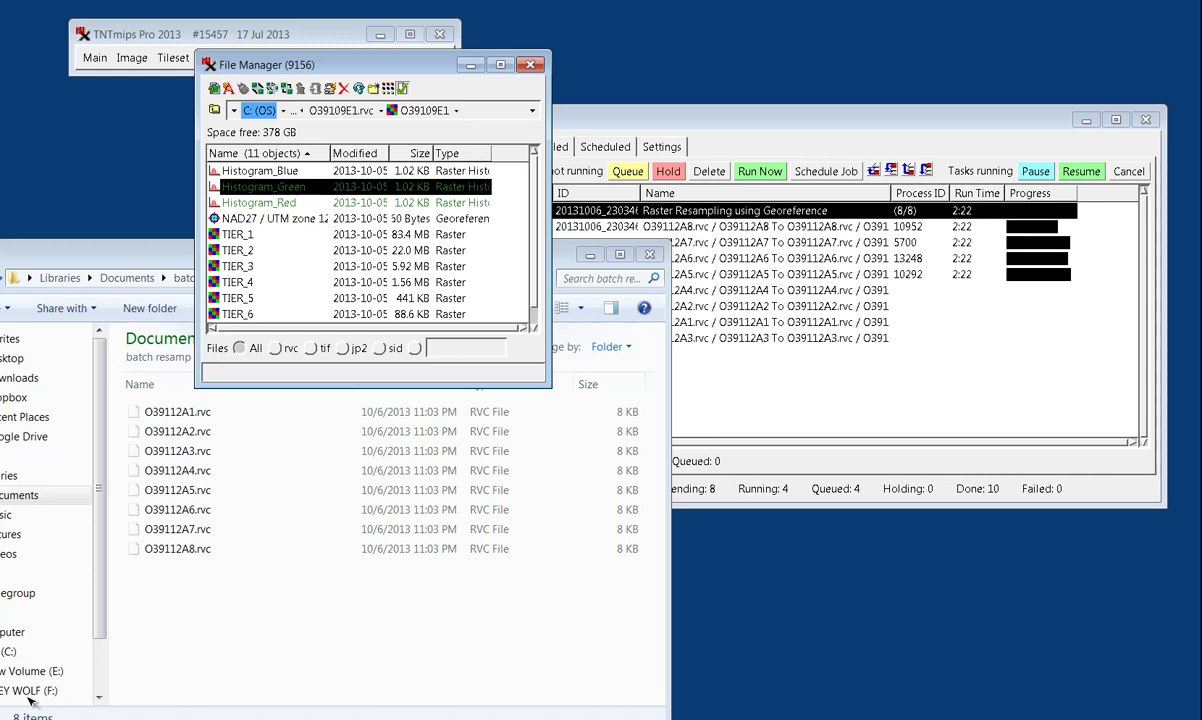
key("Down")
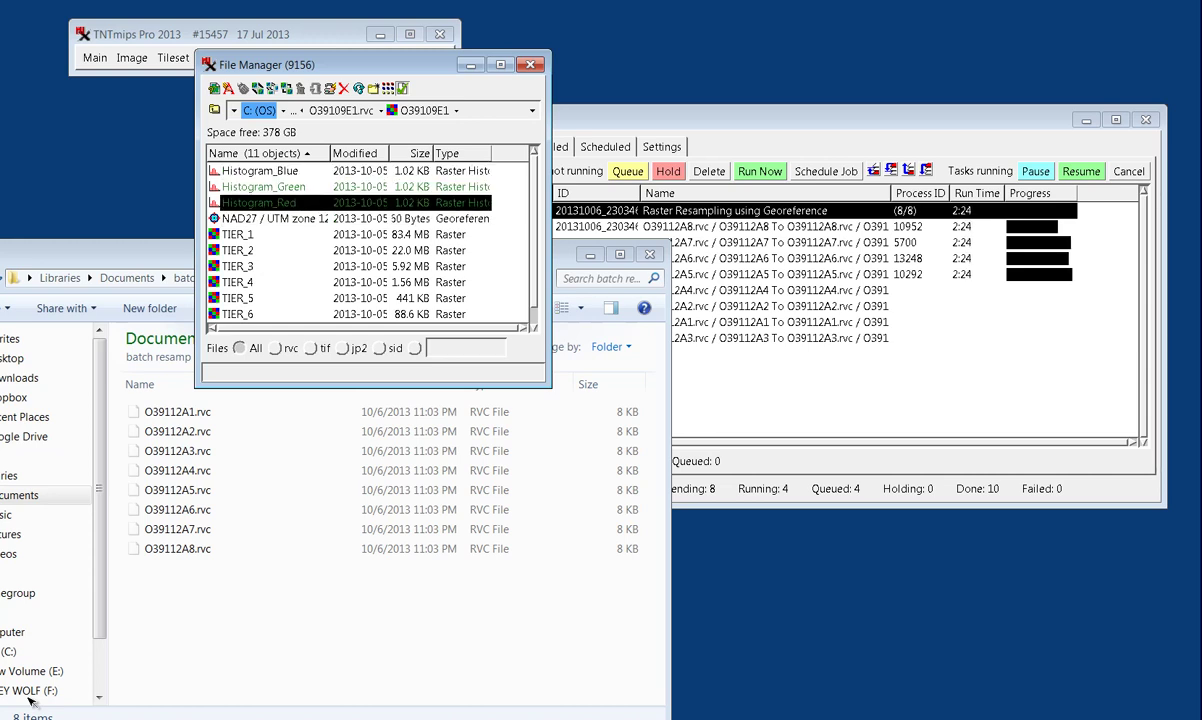
scroll(29, 698, "down", 1)
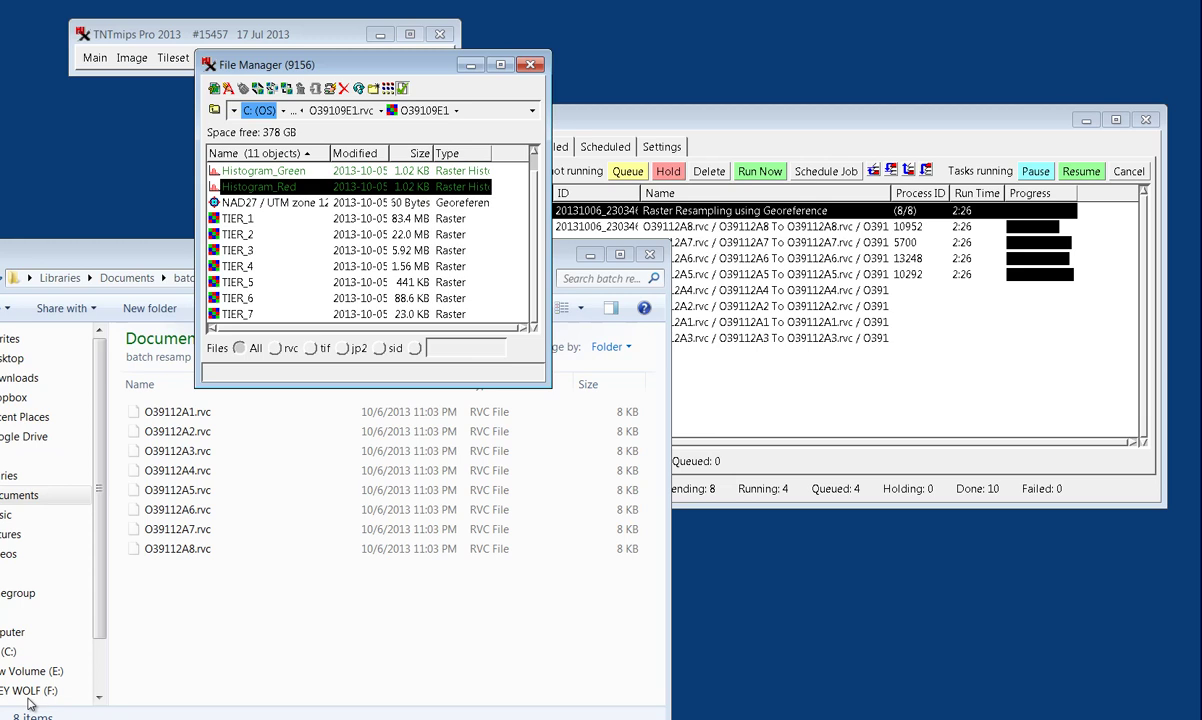
scroll(30, 703, "up", 1)
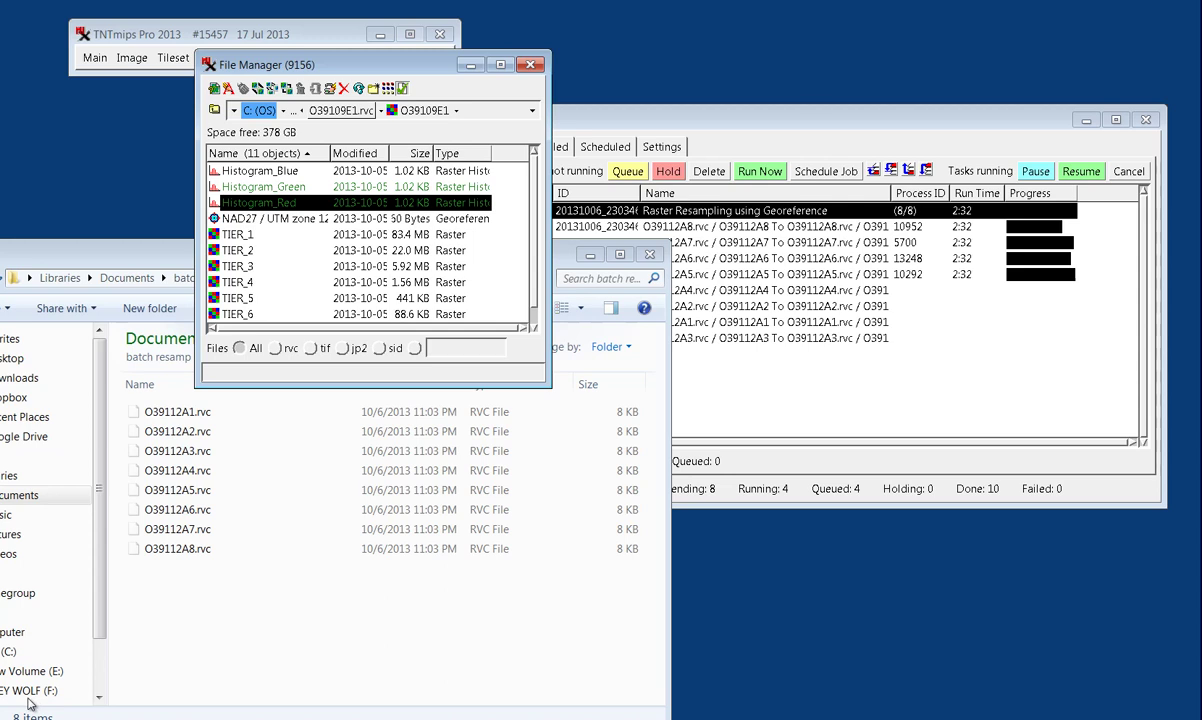
left_click(341, 111)
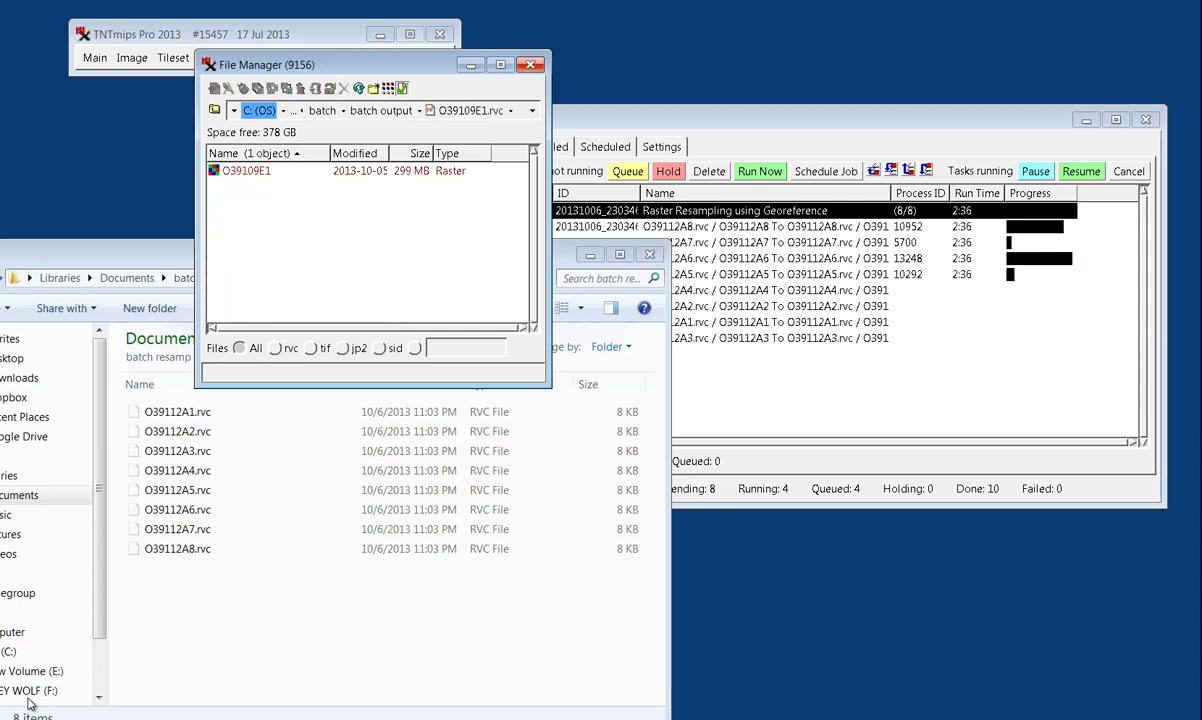
key("alt+F4")
Step: Rearrange the Job Manager and output folder windows so both are readable, and review the finished resampling tasks
left_click_drag(760, 119, 762, 69)
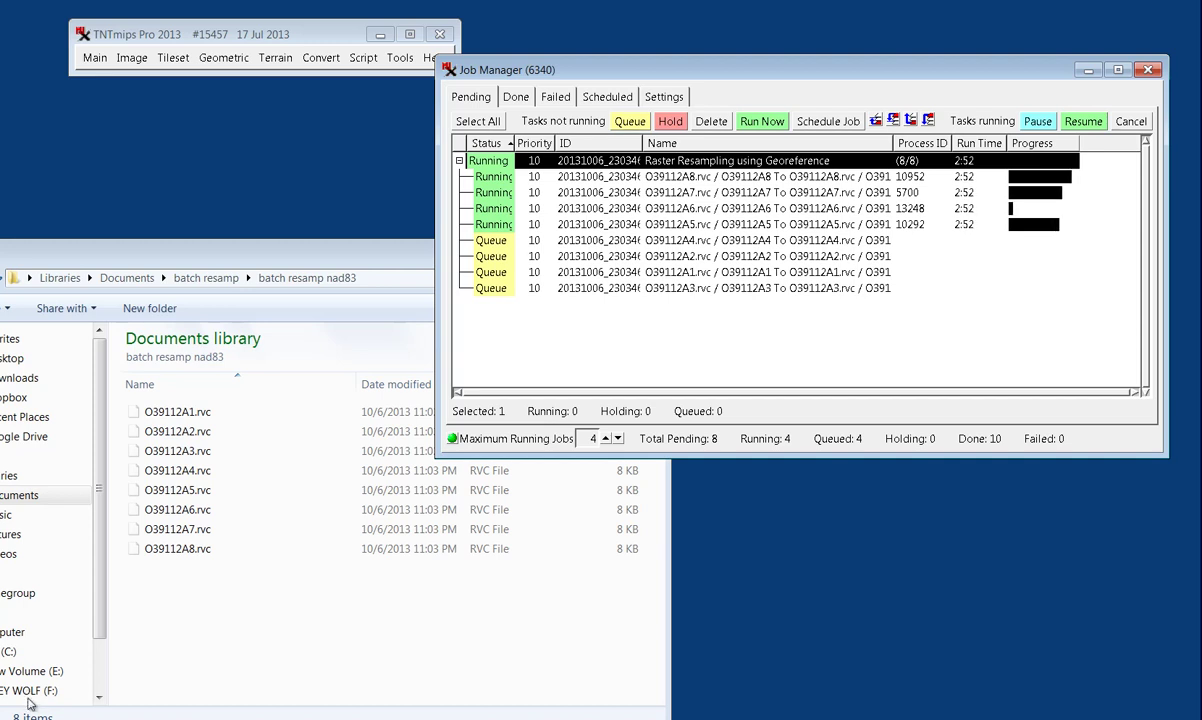
left_click_drag(250, 254, 341, 192)
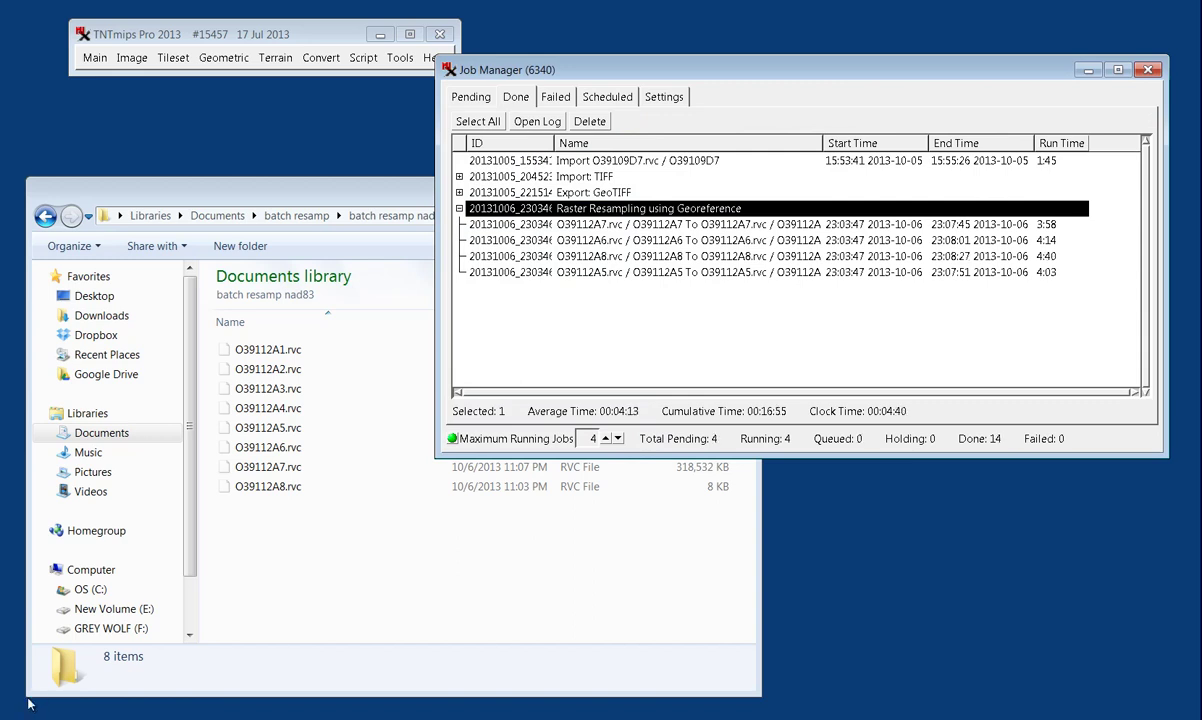
Step: Launch the Display process and start a new 2D display to reach its object selection
left_click(95, 58)
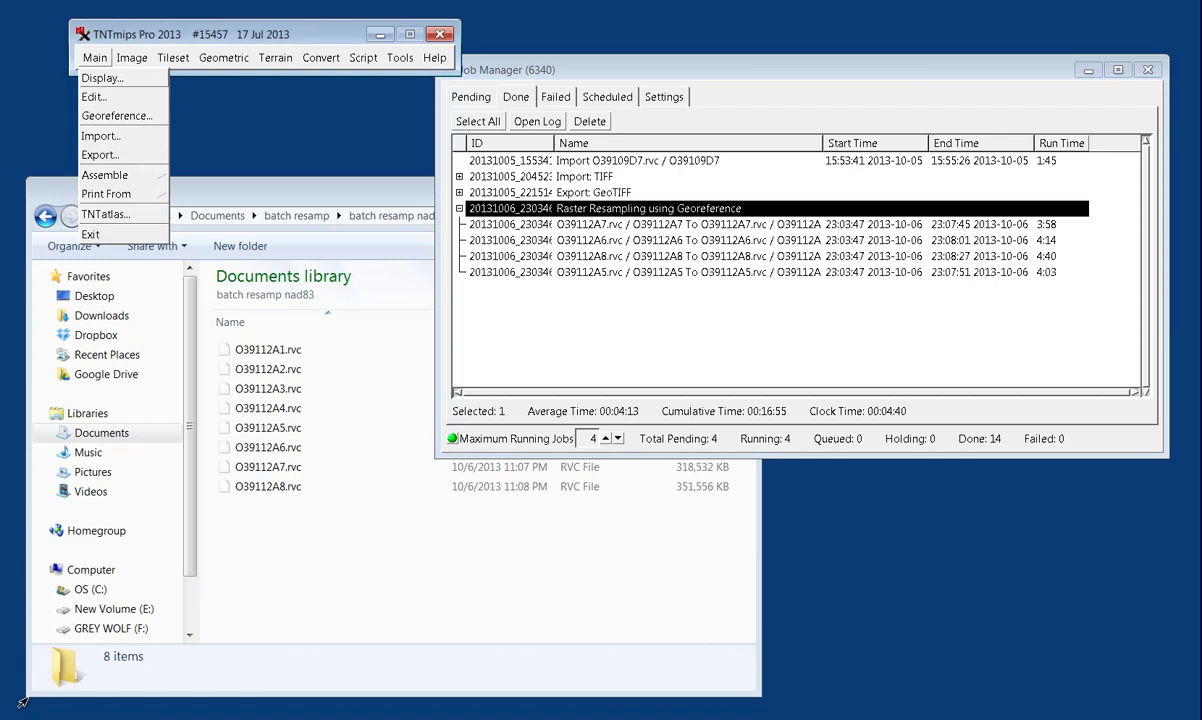
key("Escape")
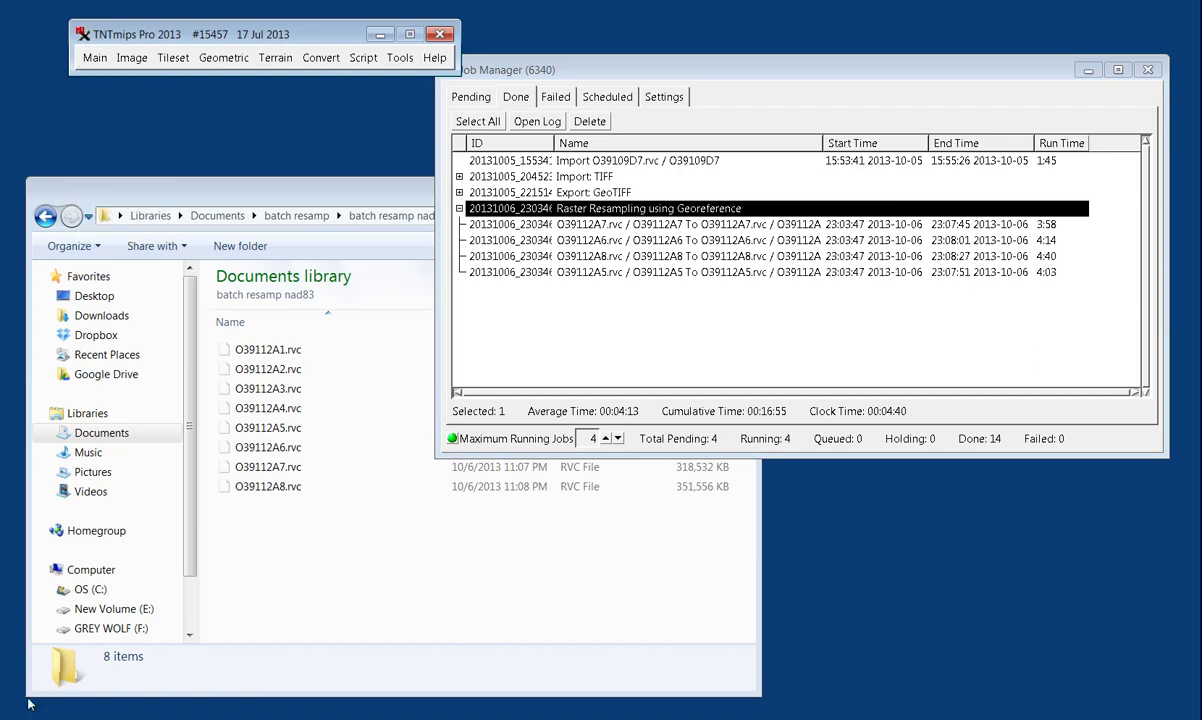
key("alt+d")
key("Right")
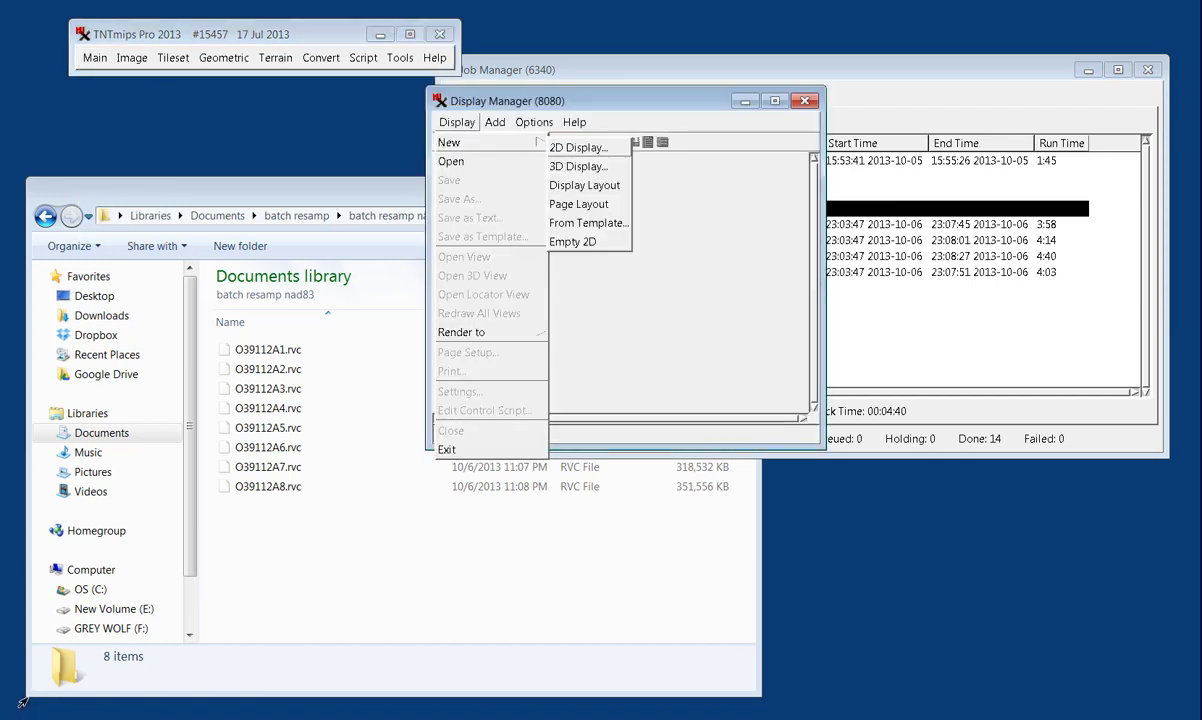
key("Return")
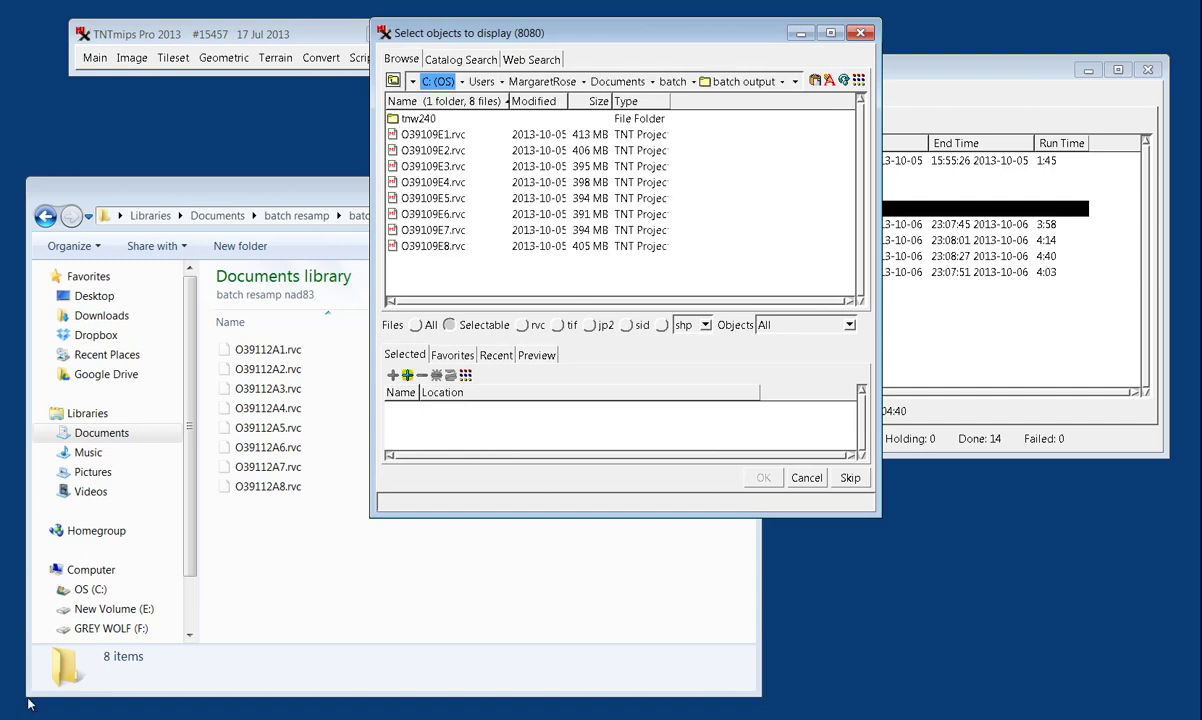
Step: Browse the display's object selection to the batch resamp nad83 folder inside batch resamp
key("BackSpace")
key("BackSpace")
double_click(433, 134)
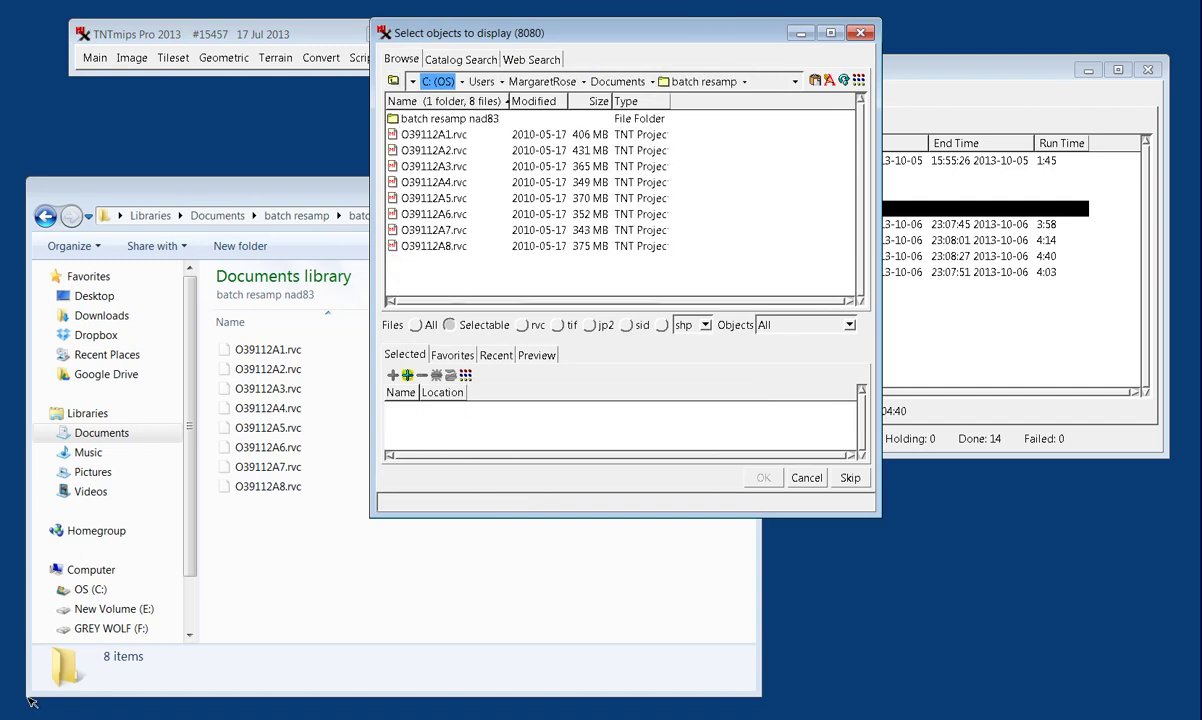
double_click(440, 118)
Step: Try to open project file O39112A1.rvc in the object selection, then cancel the attempt
key("Down")
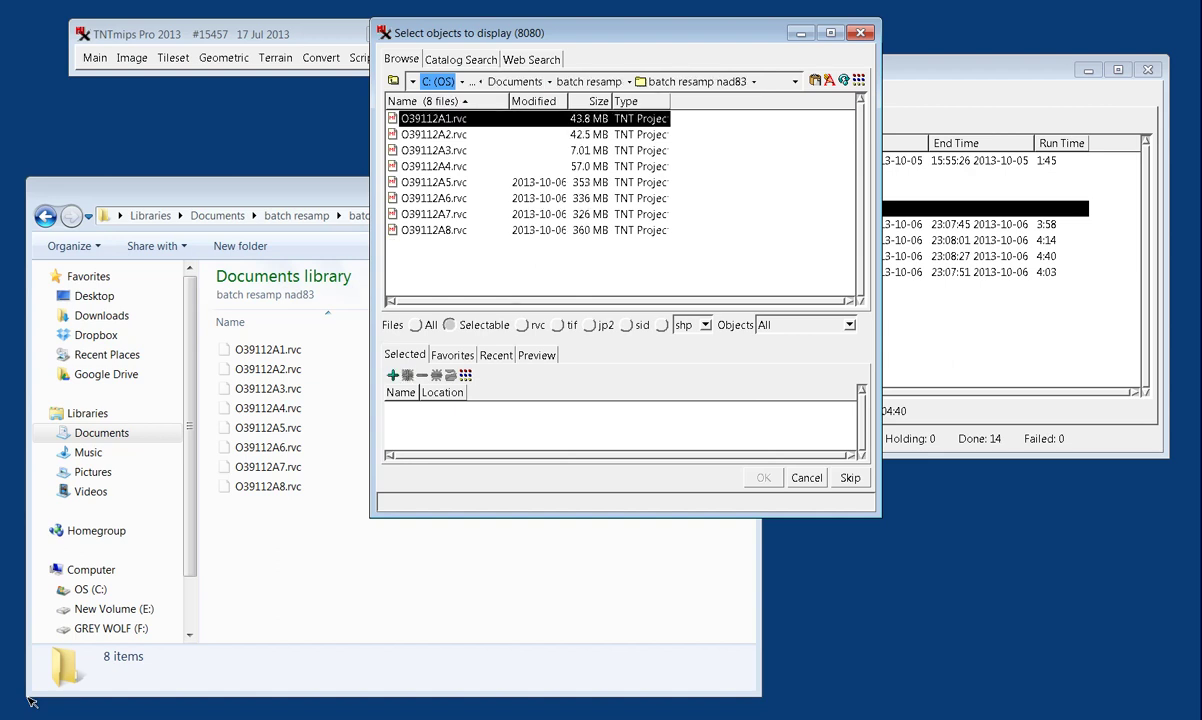
key("Return")
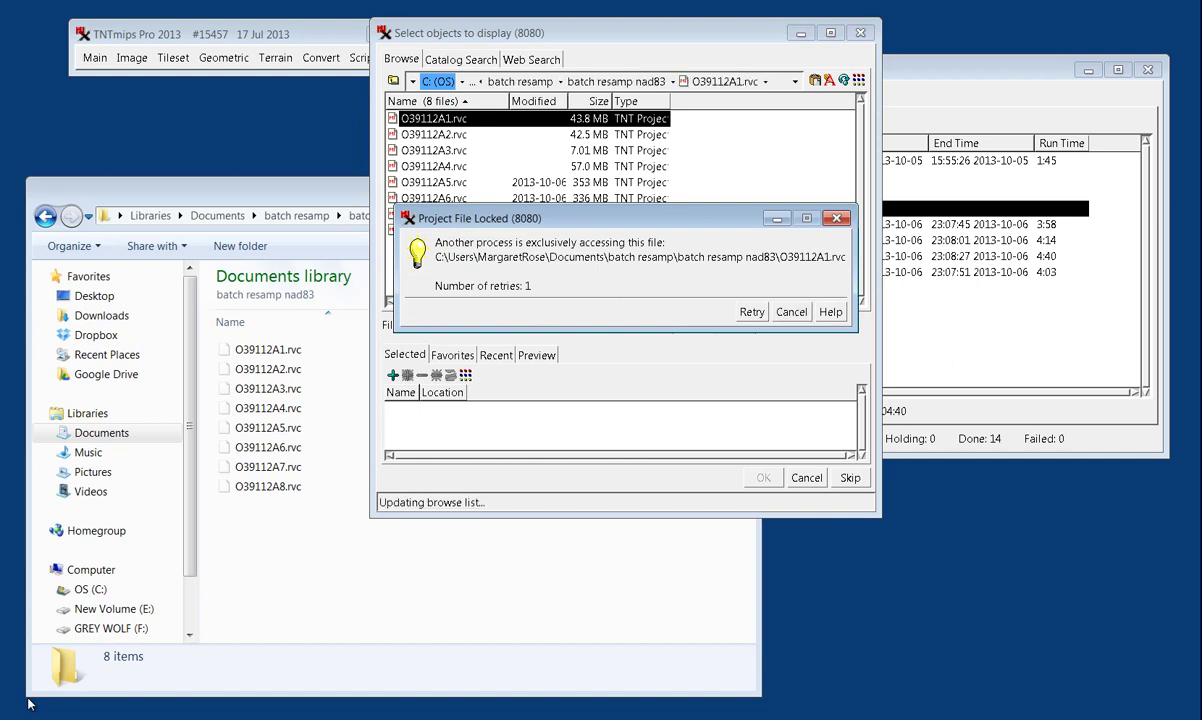
key("Escape")
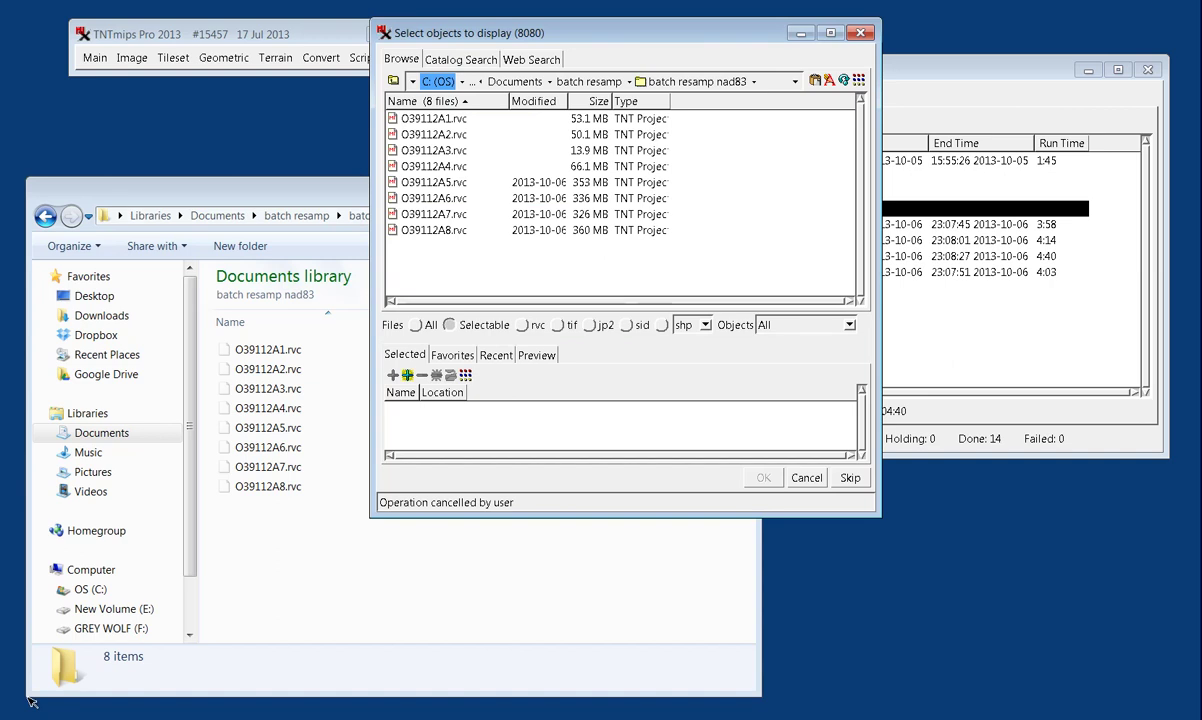
Step: Select raster O39112A8 from the resampled file O39112A8.rvc and show it in the 2D view
left_click(426, 119)
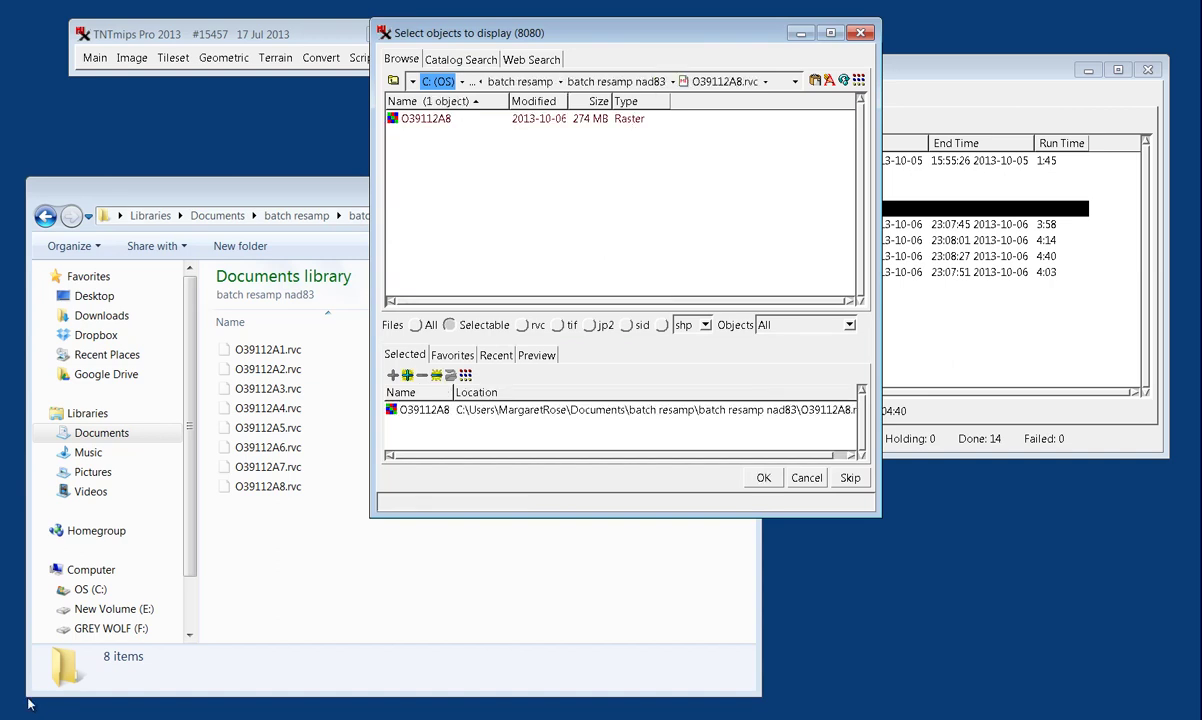
left_click(763, 478)
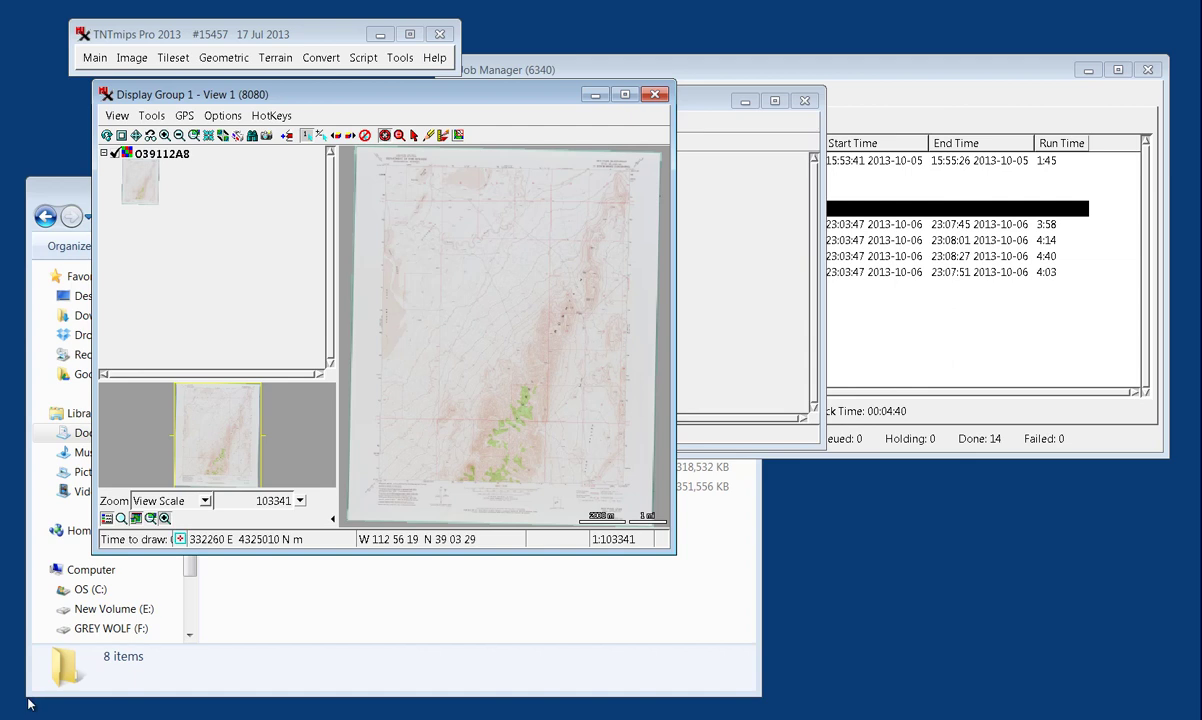
Step: Check the georeference of layer O39112A8 in its raster layer controls and close them without changes
right_click(167, 153)
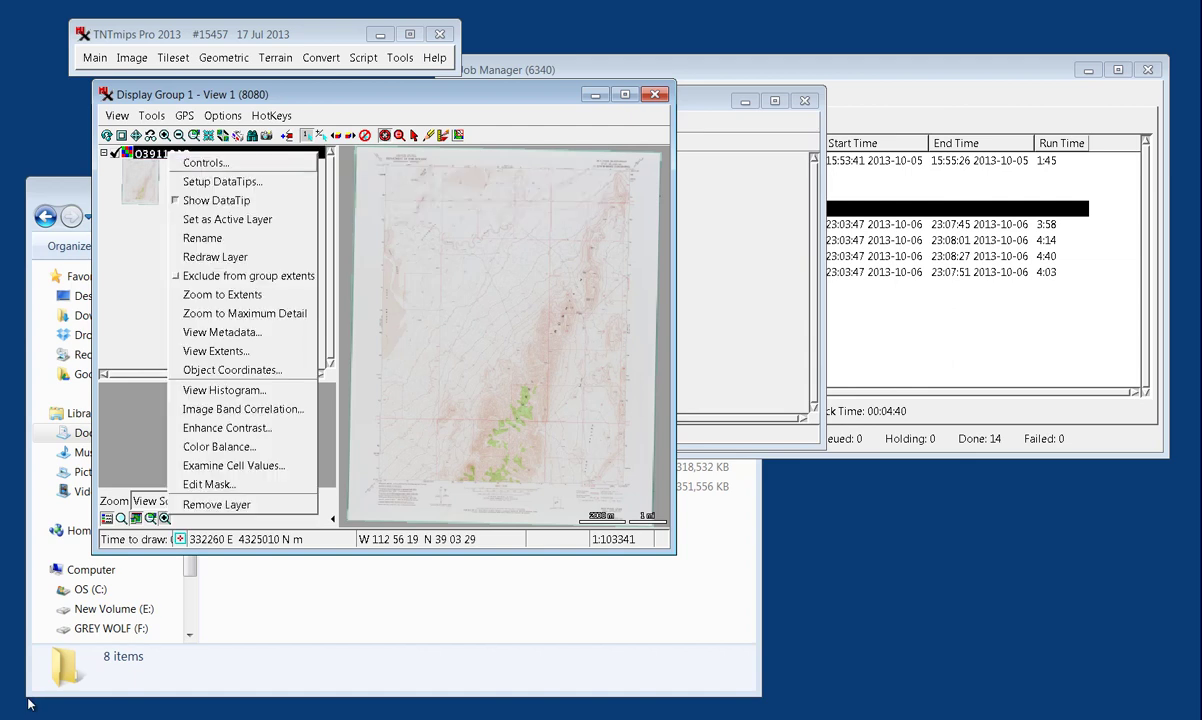
left_click(206, 163)
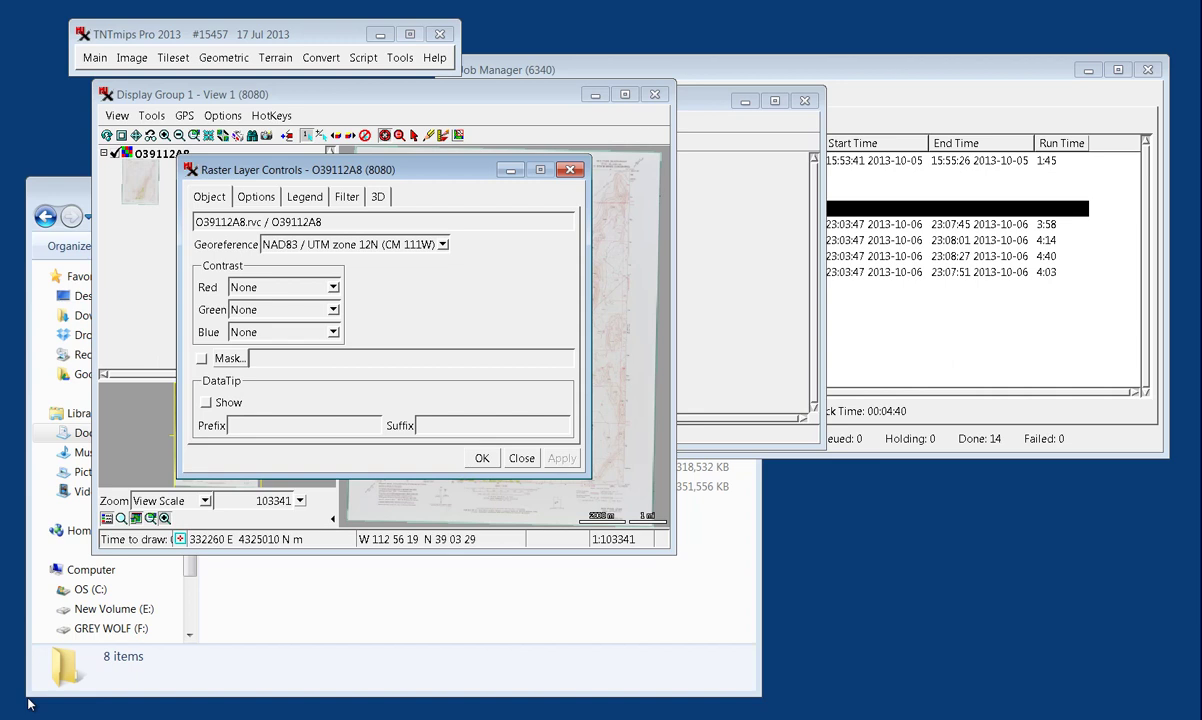
left_click(521, 458)
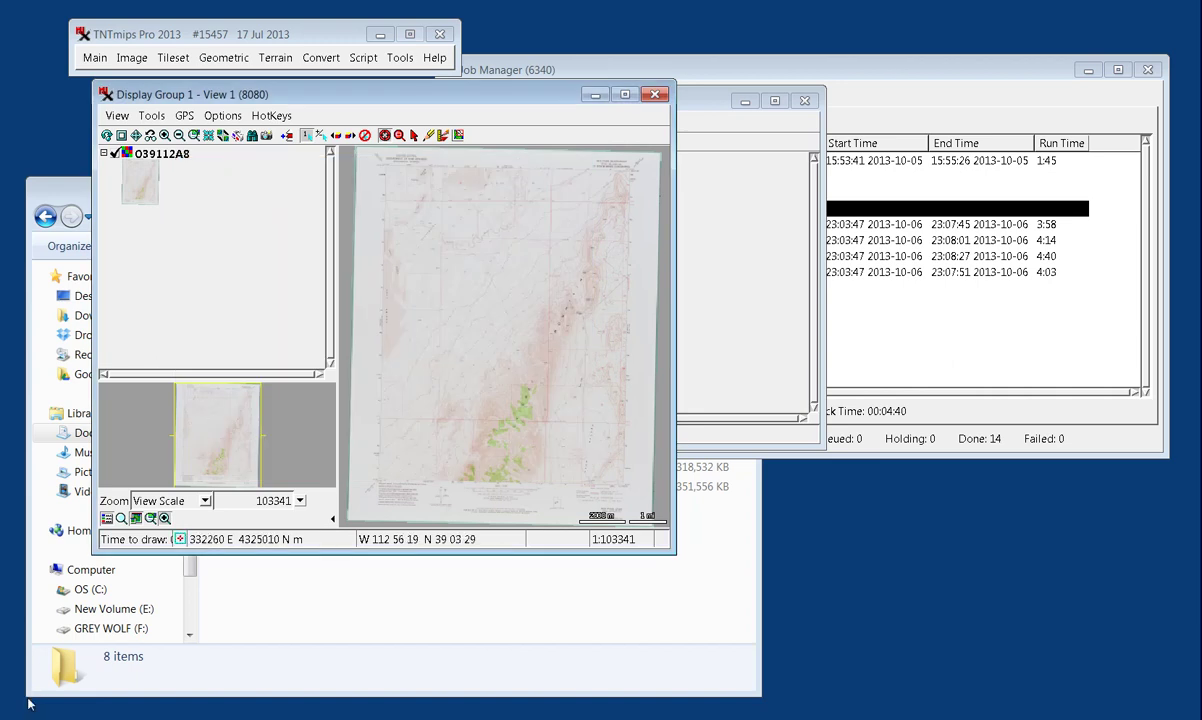